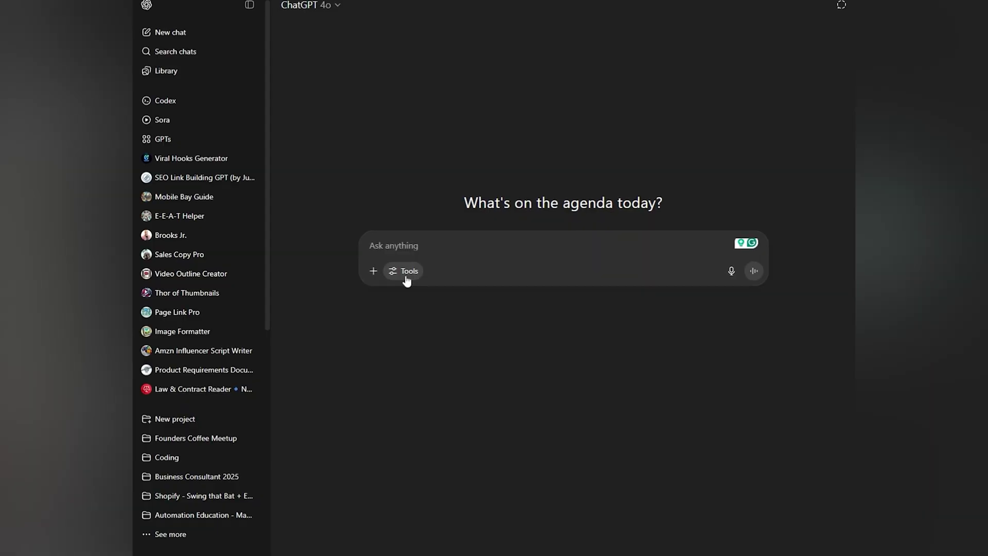
Open the Tools options for a new ChatGPT chat.
click(406, 278)
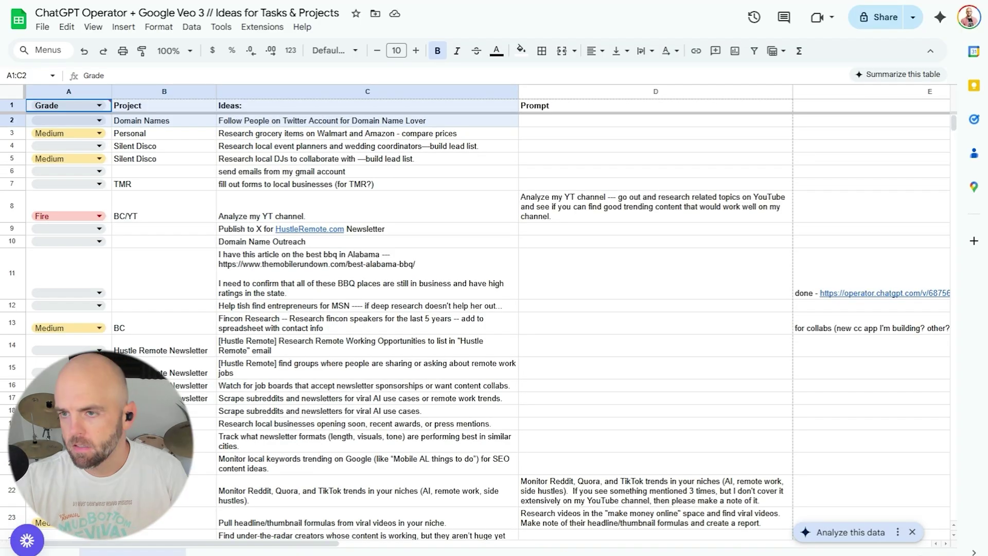
Browse the task ideas table, picking out the send emails idea in C6.
drag(367, 120, 339, 135)
scroll(278, 216, down, 6)
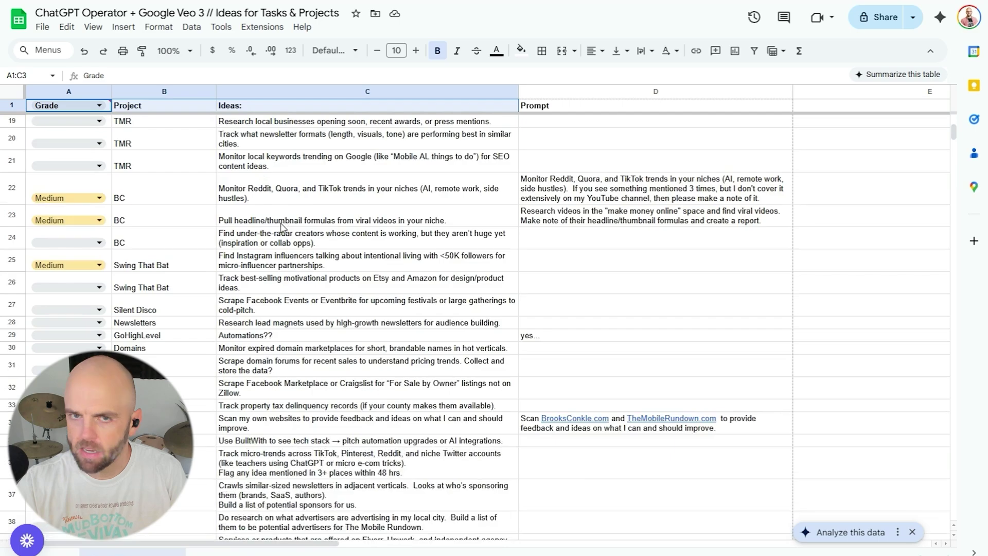
scroll(272, 238, down, 3)
scroll(280, 227, up, 9)
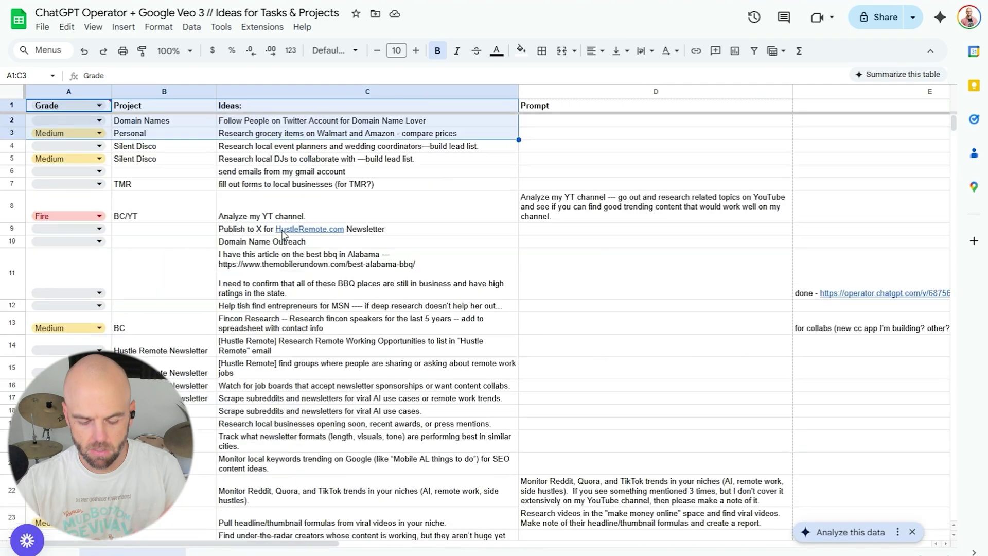
click(297, 171)
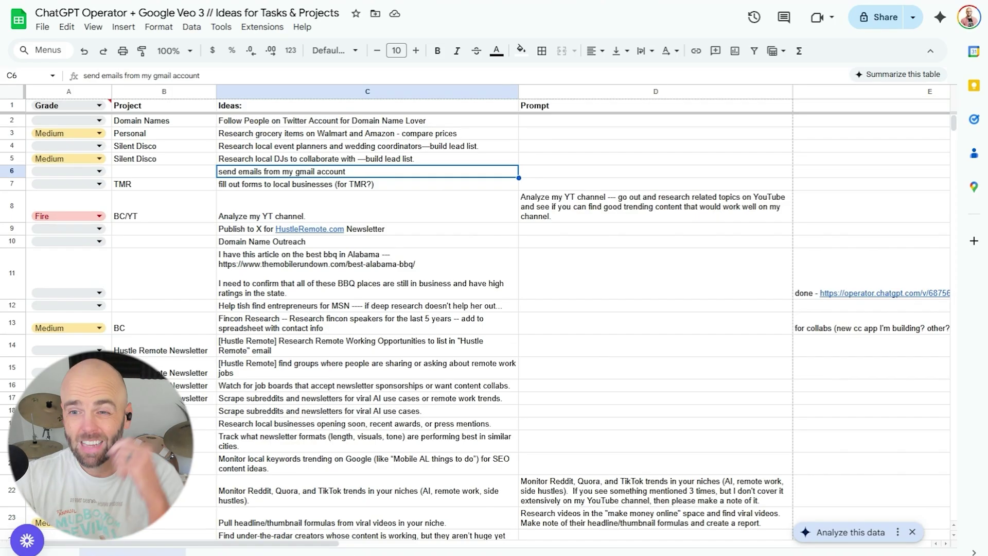
scroll(478, 319, down, 3)
scroll(478, 319, down, 4)
scroll(479, 319, up, 7)
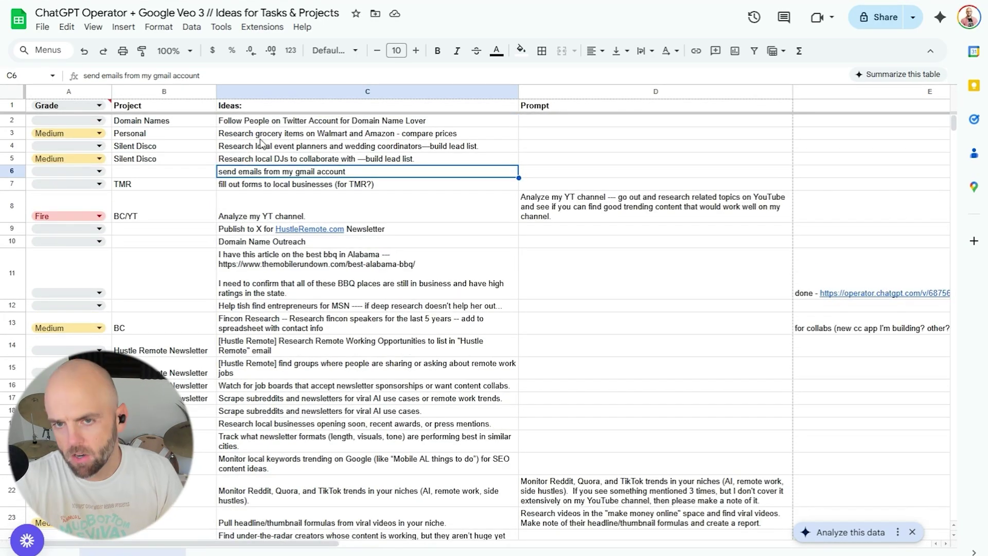
Copy the 'Analyze my YT channel' prompt from cell D8.
click(174, 220)
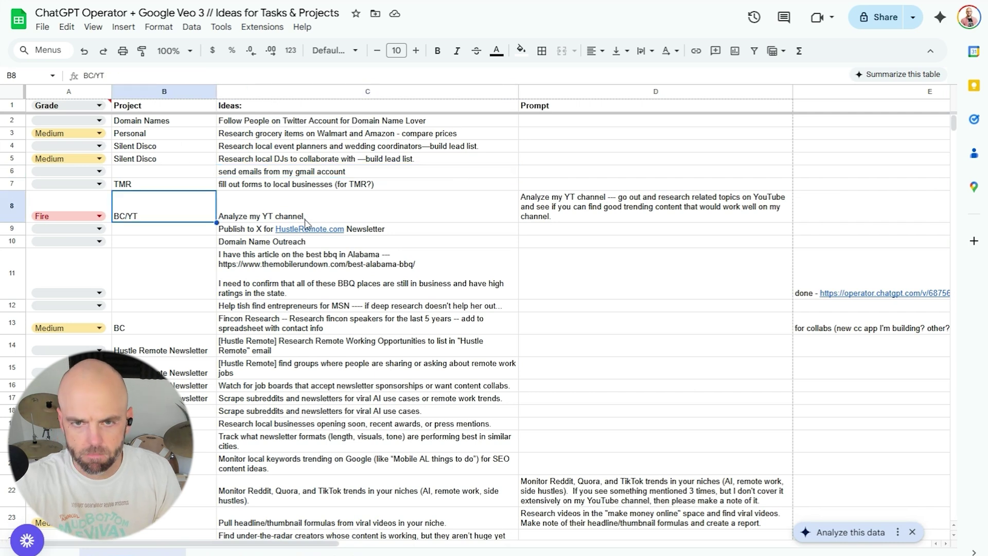
click(339, 211)
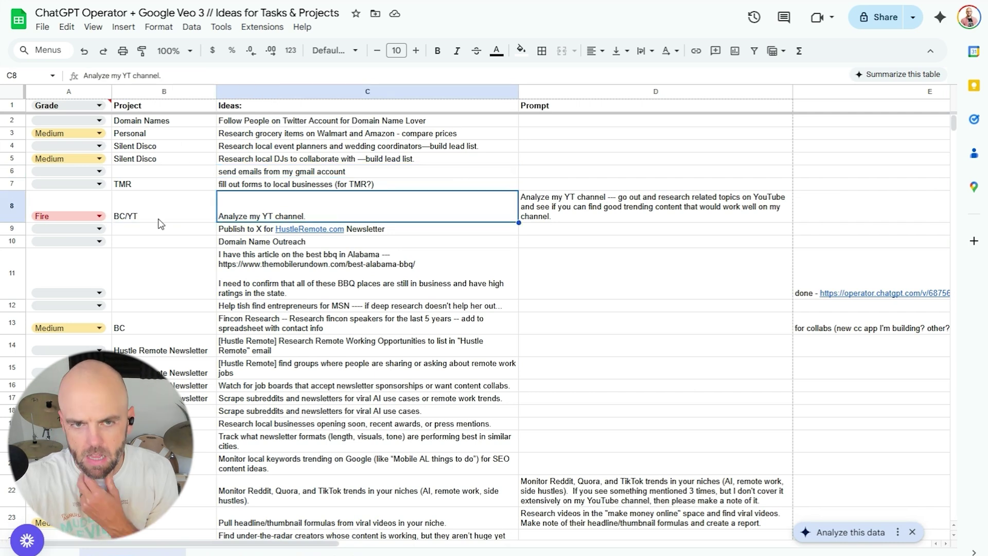
click(161, 220)
click(299, 206)
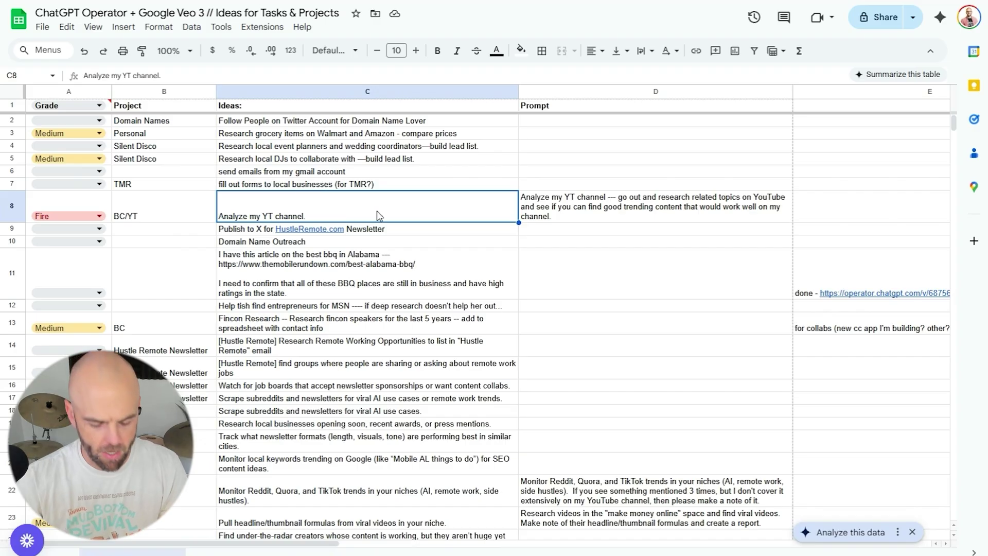
click(566, 211)
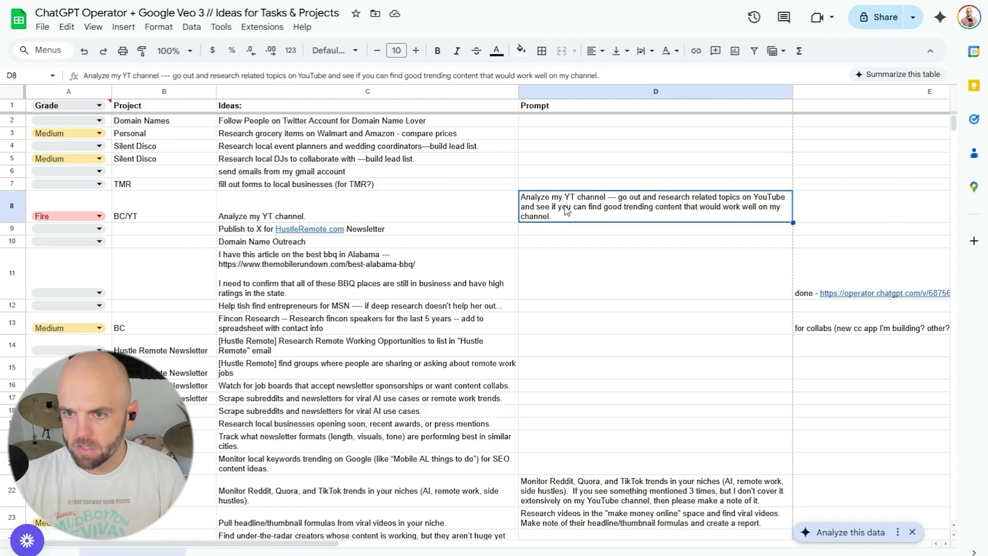
key(ctrl+c)
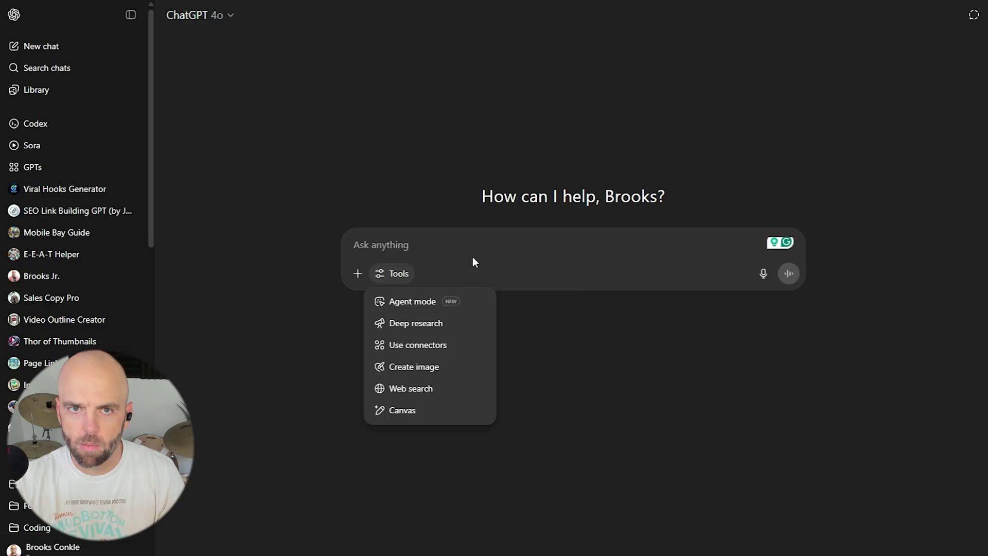
Send the YouTube channel analysis prompt to ChatGPT, then start a new chat.
click(473, 247)
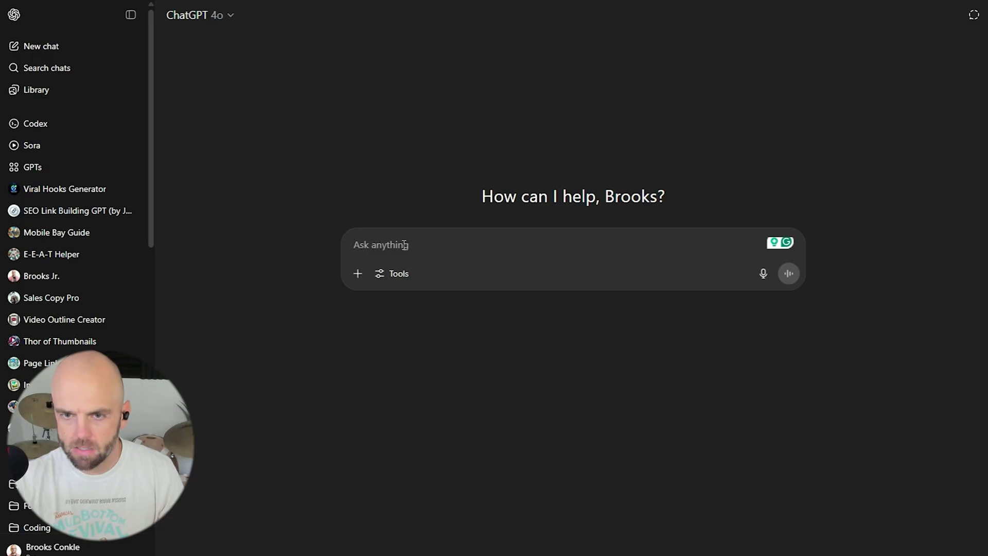
key(ctrl+v)
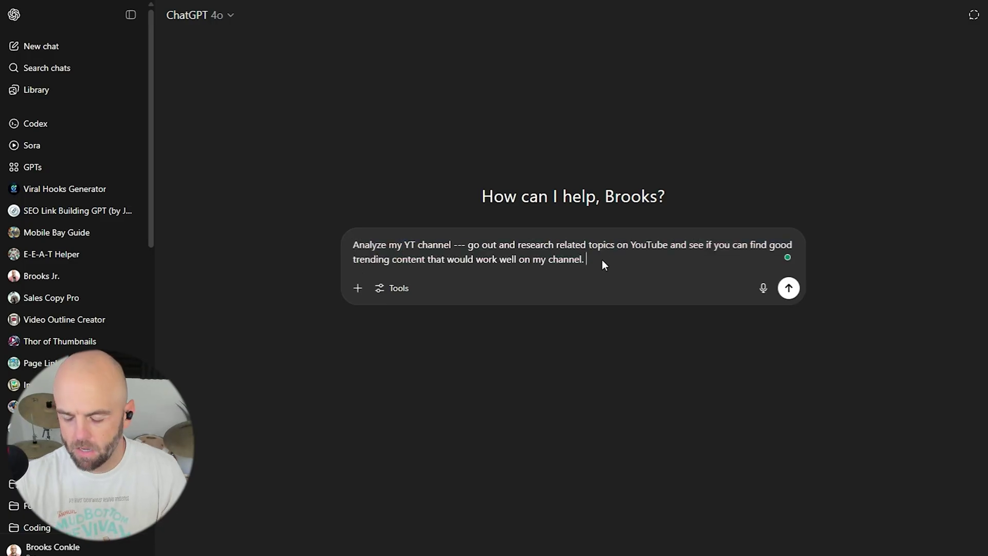
key(Return)
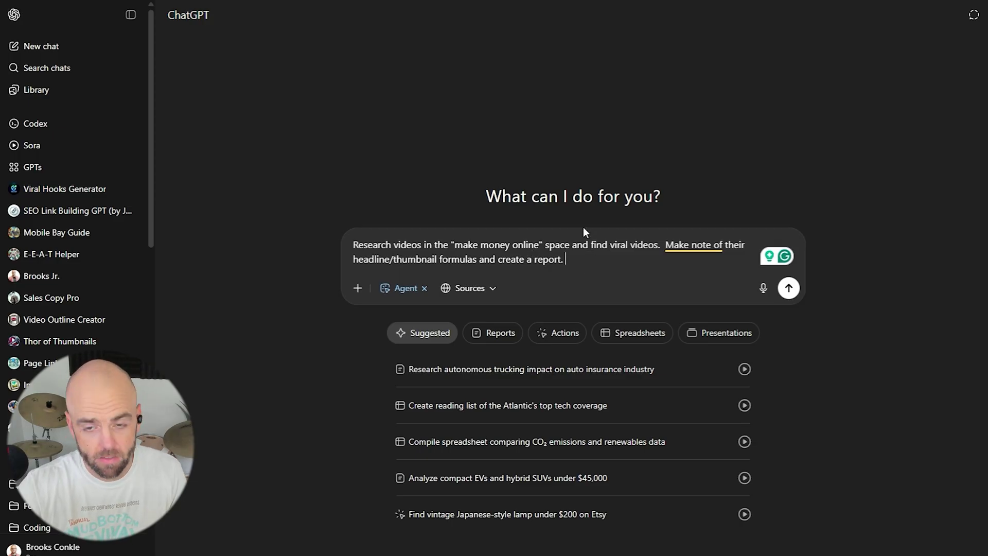
click(789, 288)
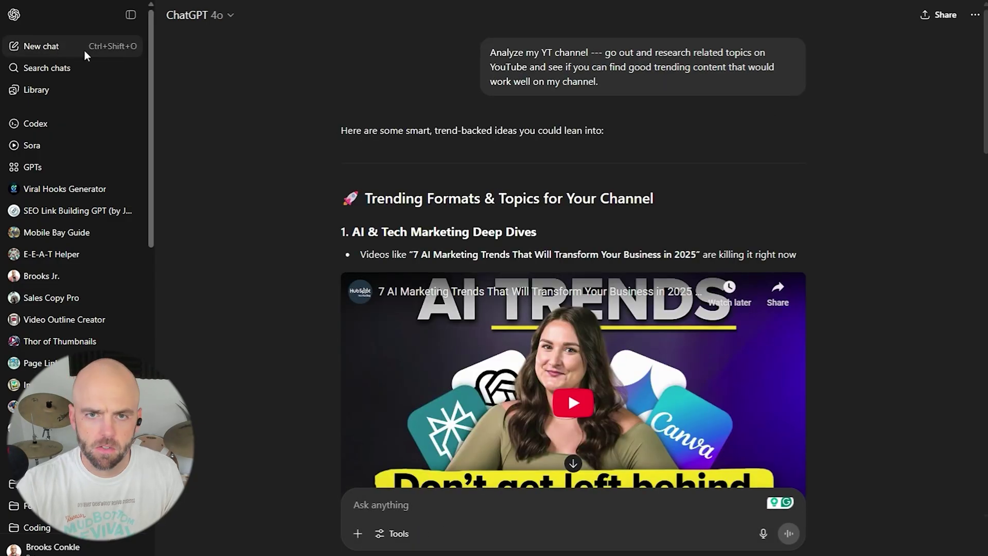
click(116, 47)
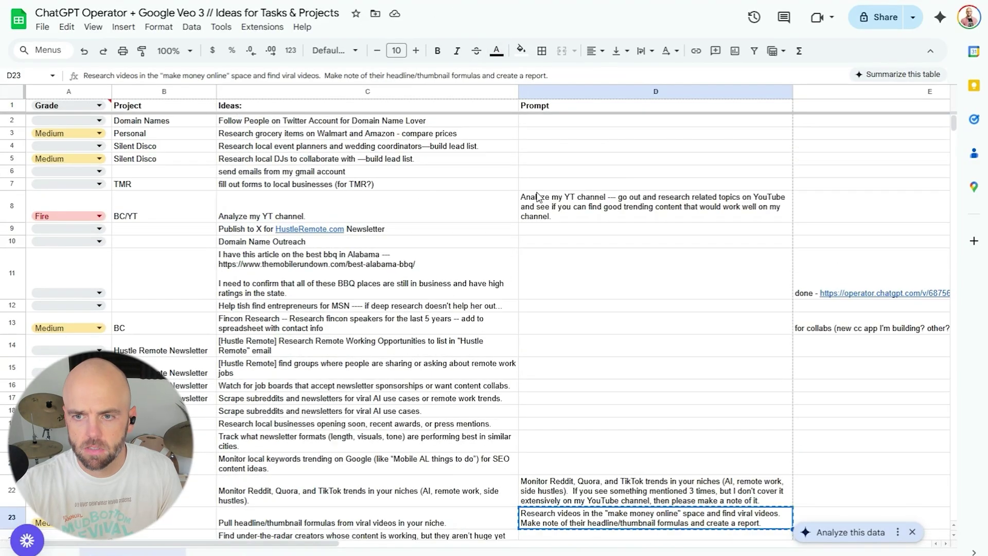
Submit agent tasks for make-money-online viral videos and a Mobile Alabama DJ contact list.
click(550, 200)
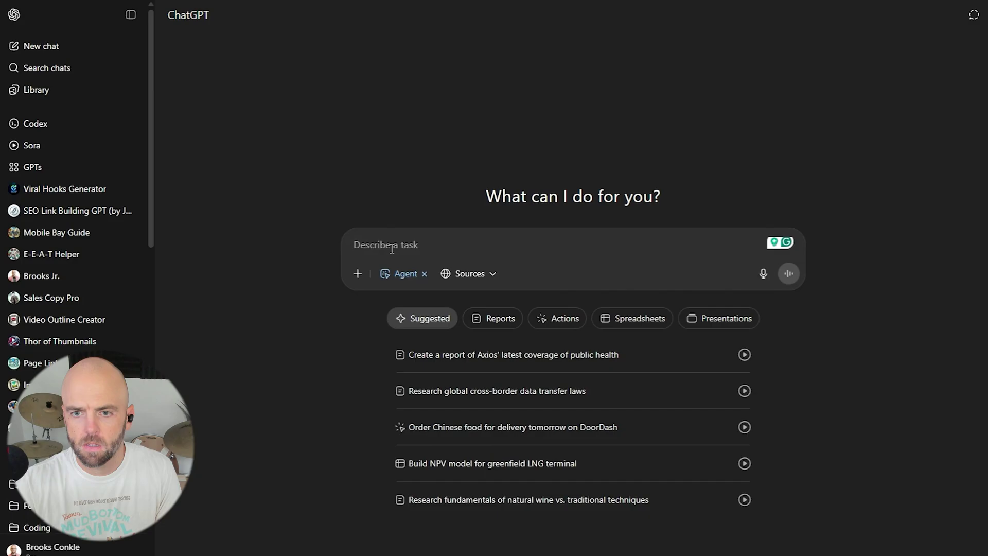
key(ctrl+v)
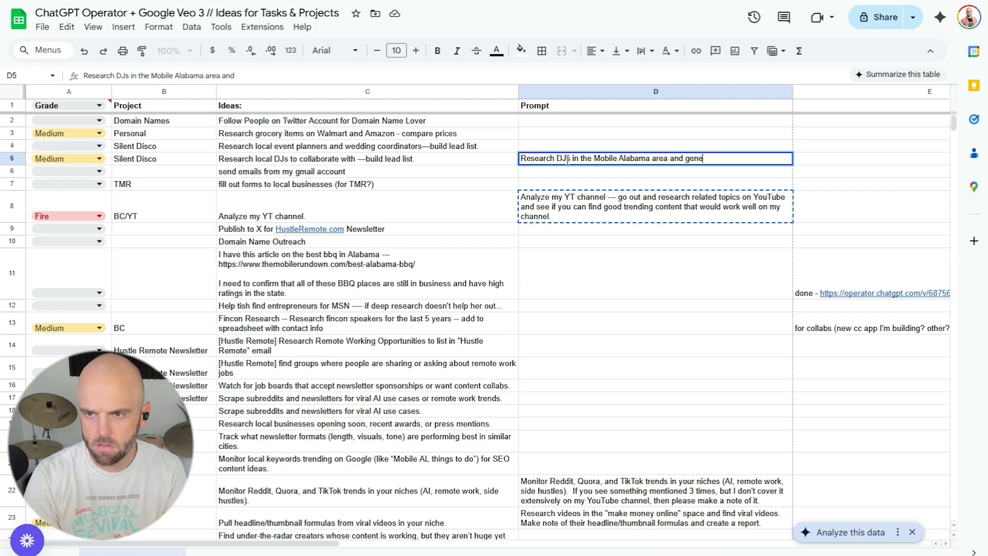
text(rate)
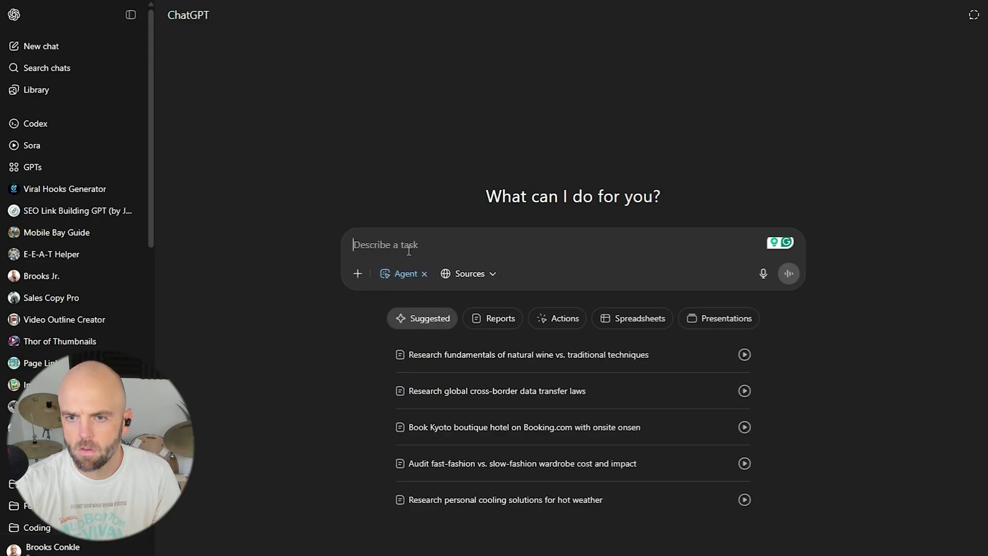
key(ctrl+v)
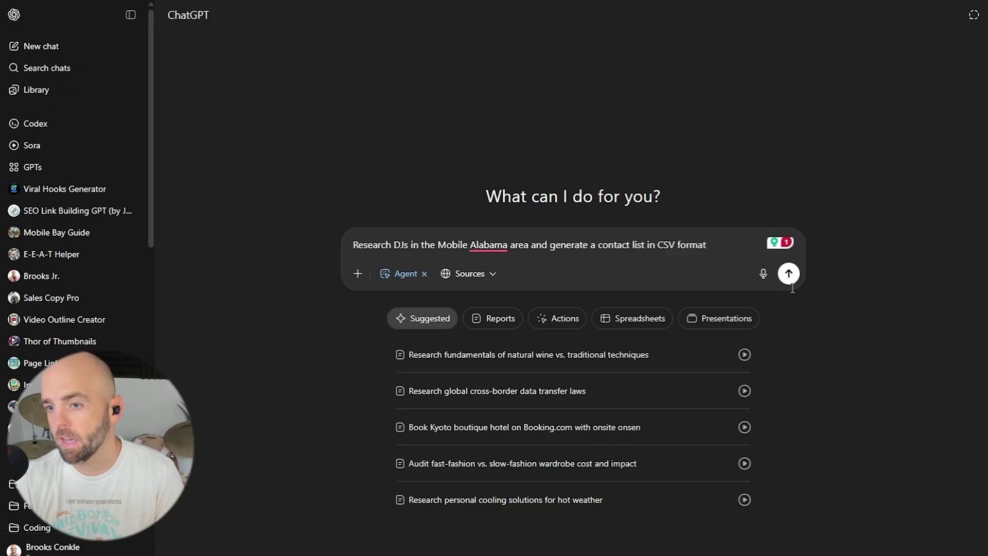
click(779, 277)
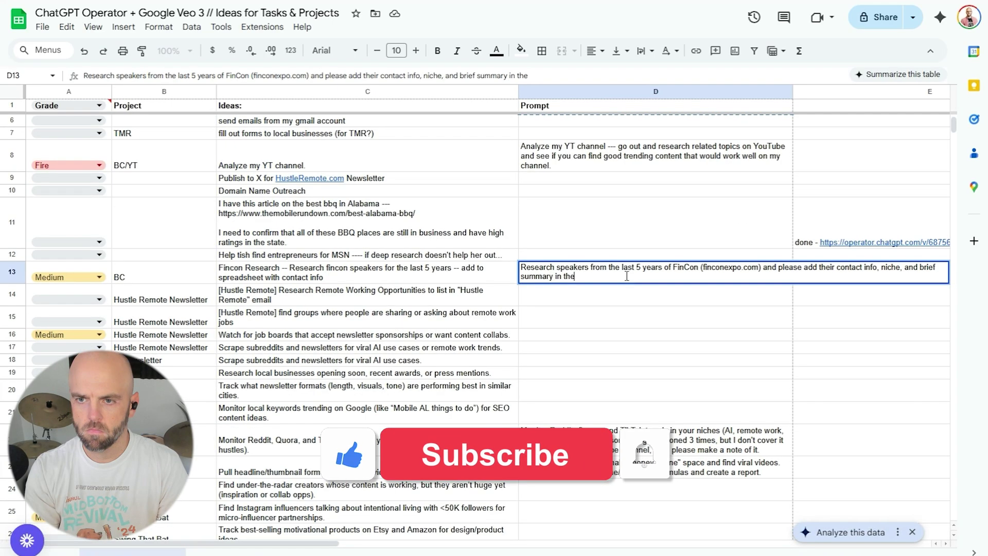
End the D13 FinCon speaker prompt with 'CSV file.' and copy the cell.
text(CSV )
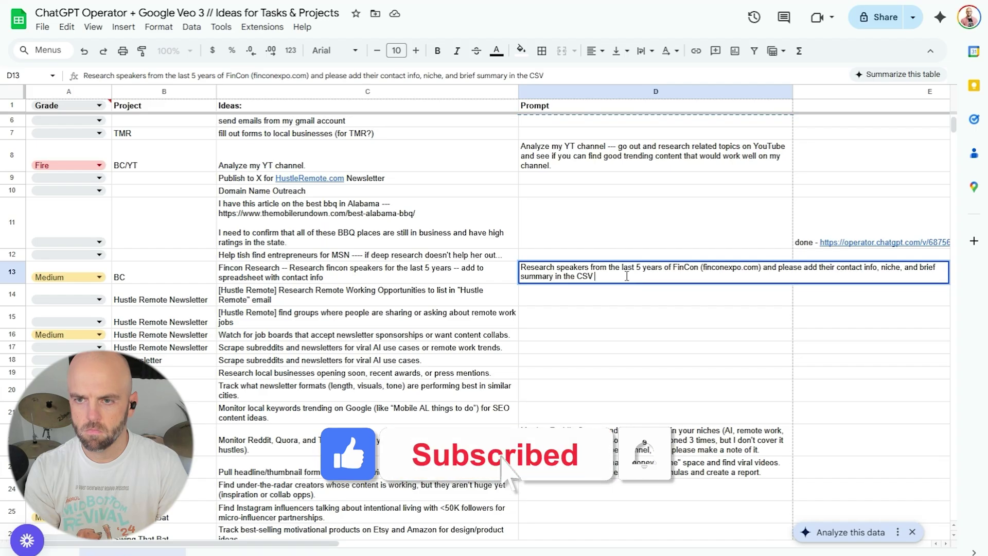
text(file.)
key(Return)
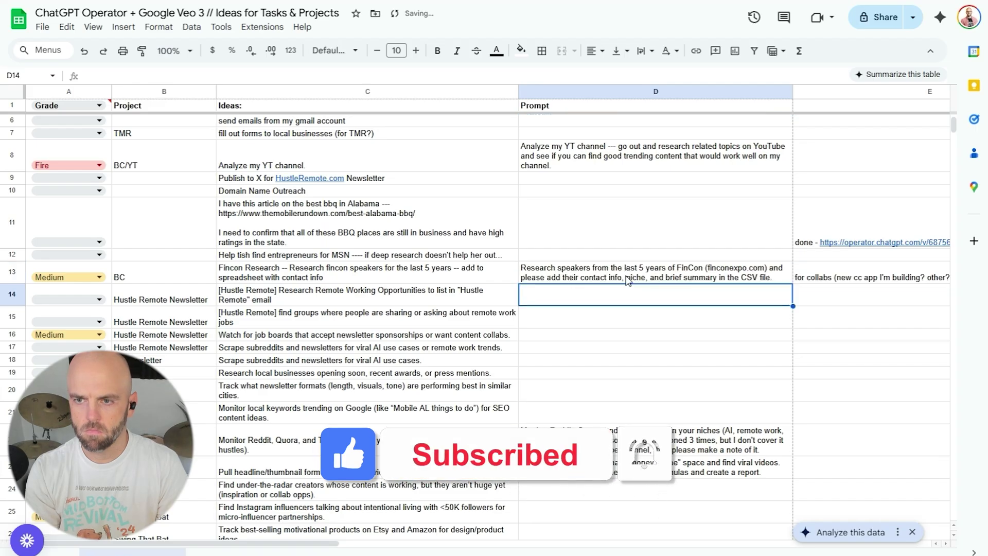
click(627, 280)
key(ctrl+c)
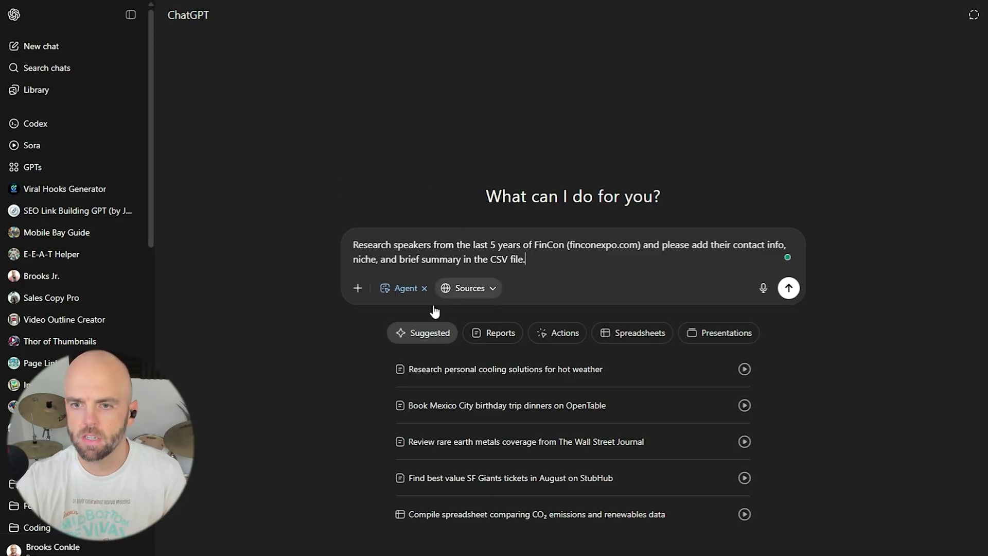
Send the FinCon speaker contact, niche and summary CSV request to the agent.
click(789, 288)
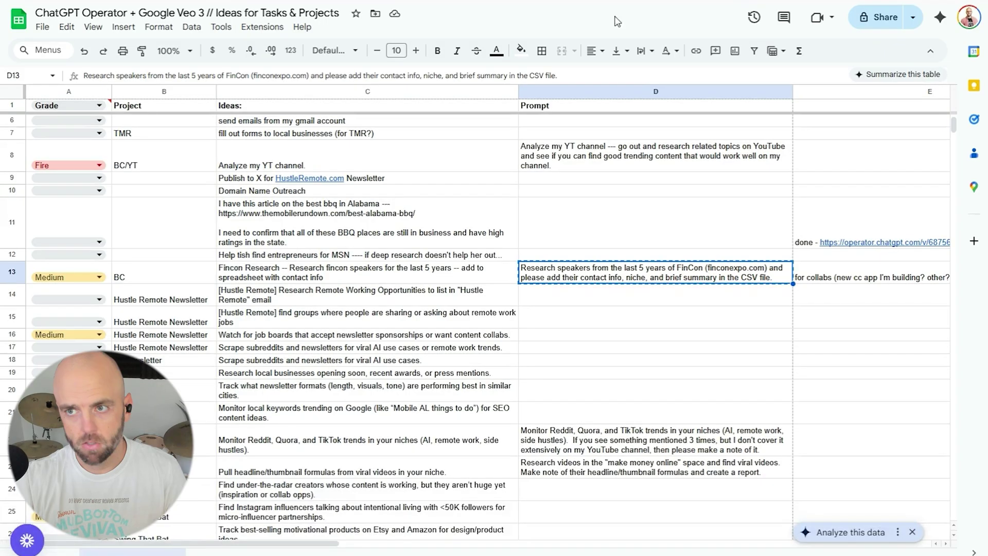
Copy the D34 prompt to scan BrooksConkle.com and TheMobileRundown.com for improvement ideas.
scroll(482, 319, down, 10)
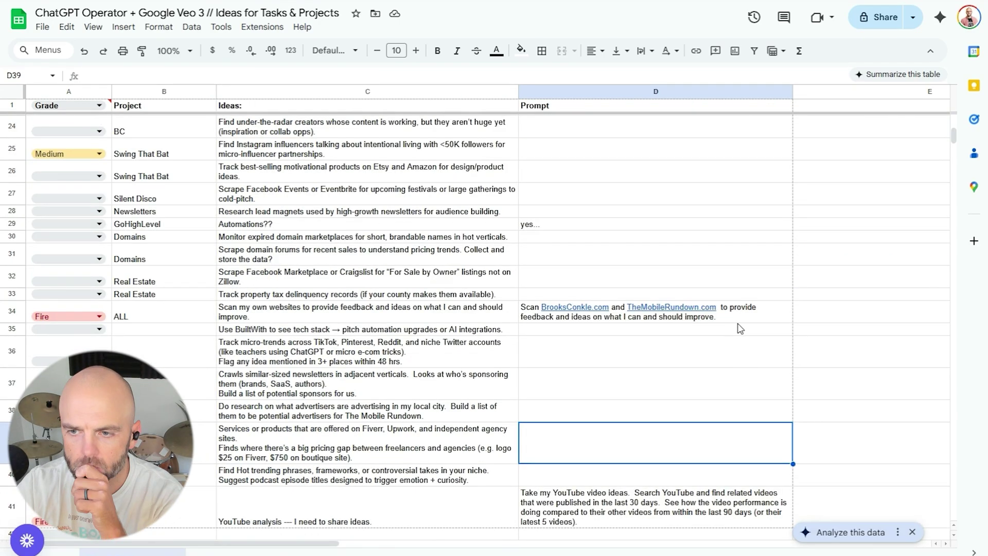
click(725, 319)
key(ctrl+c)
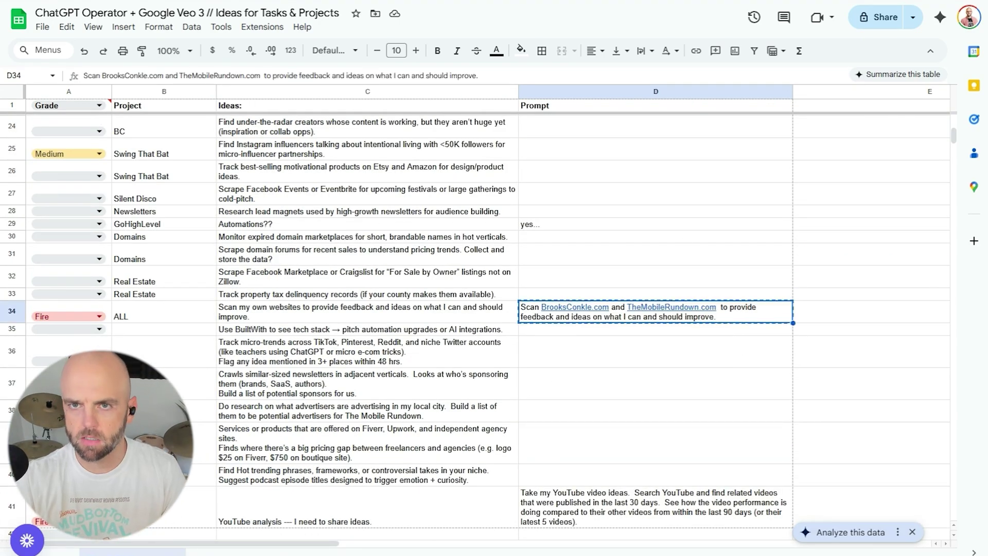
Start a fresh ChatGPT chat in Agent mode and paste the website feedback prompt.
key(alt+Tab)
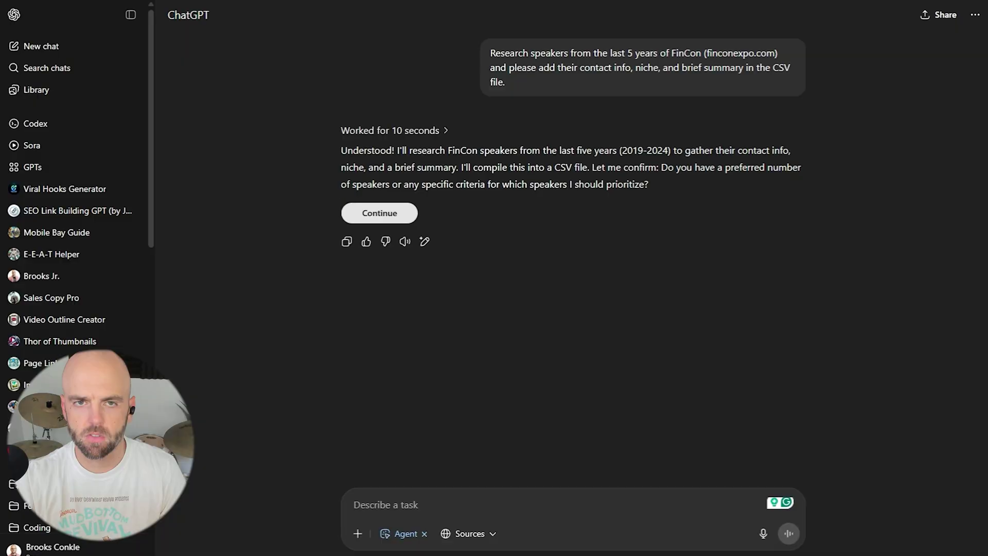
click(105, 51)
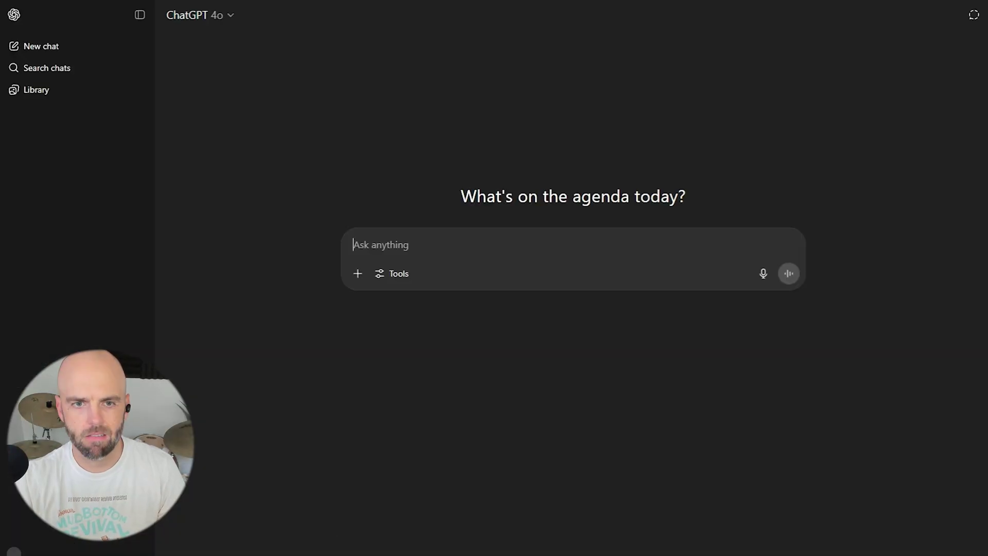
click(396, 277)
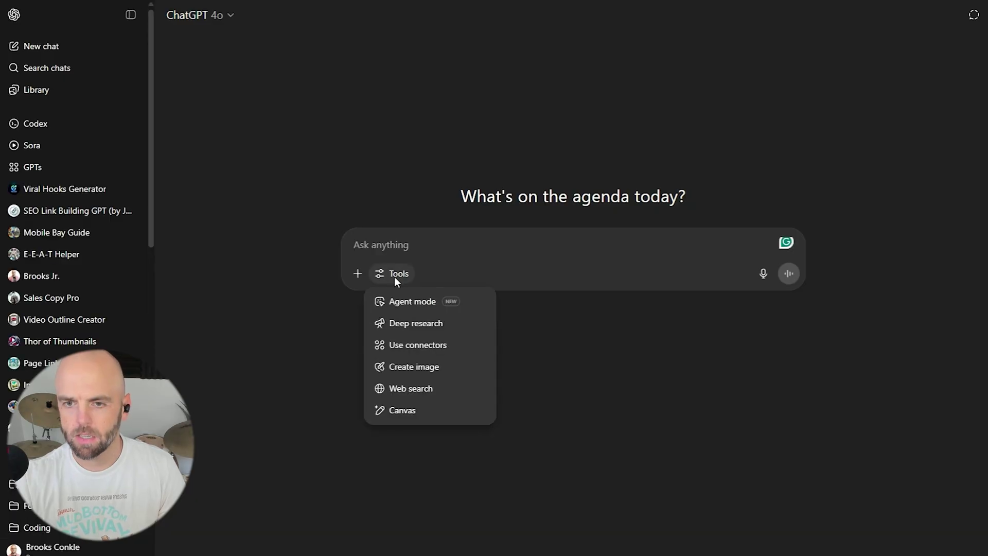
click(416, 305)
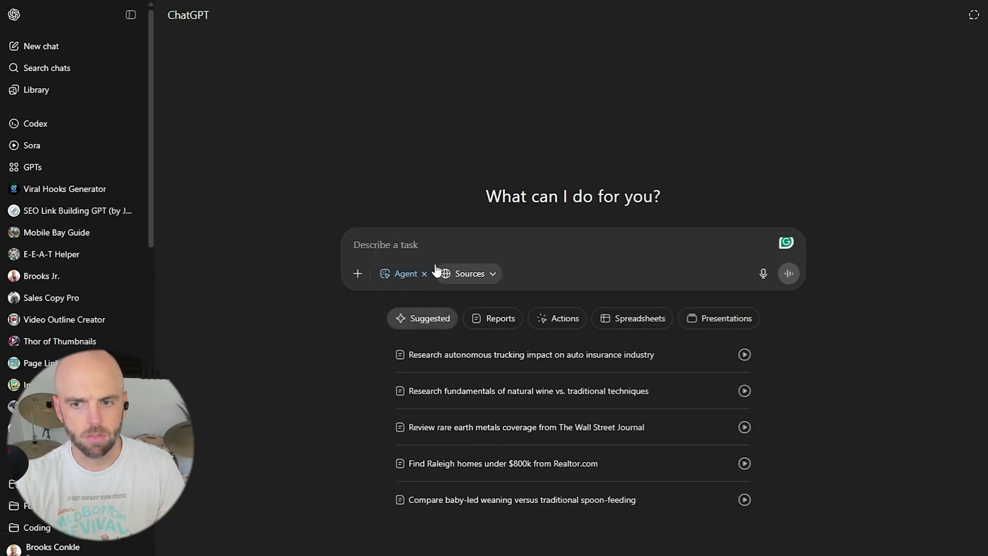
key(ctrl+v)
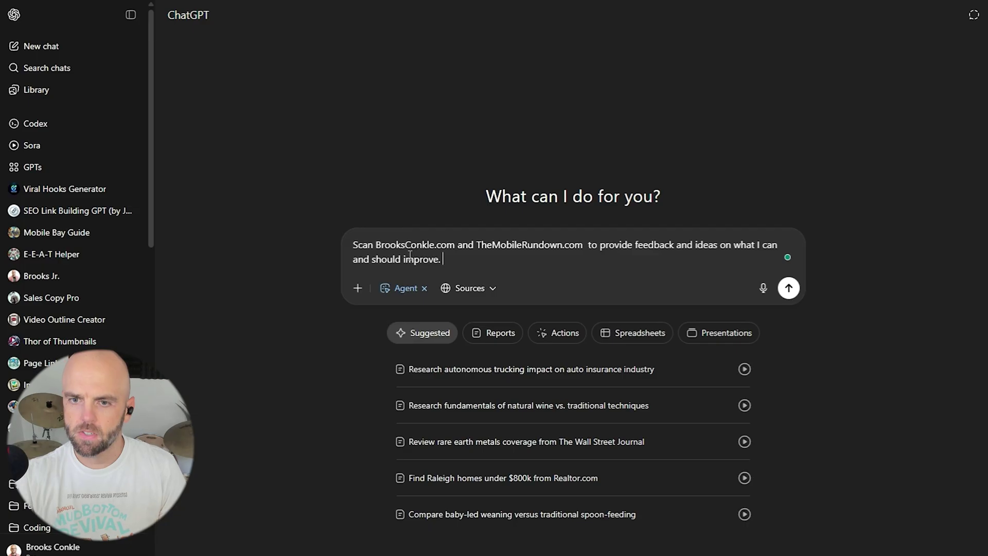
Limit the prompt to BrooksConkle.com, end it with 'on the website.', and send.
drag(455, 246, 586, 246)
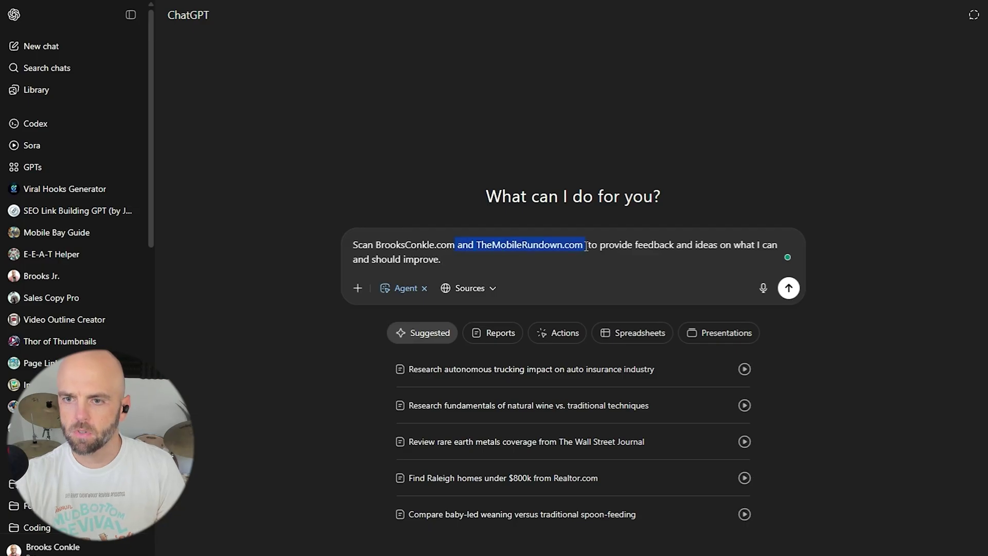
key(BackSpace)
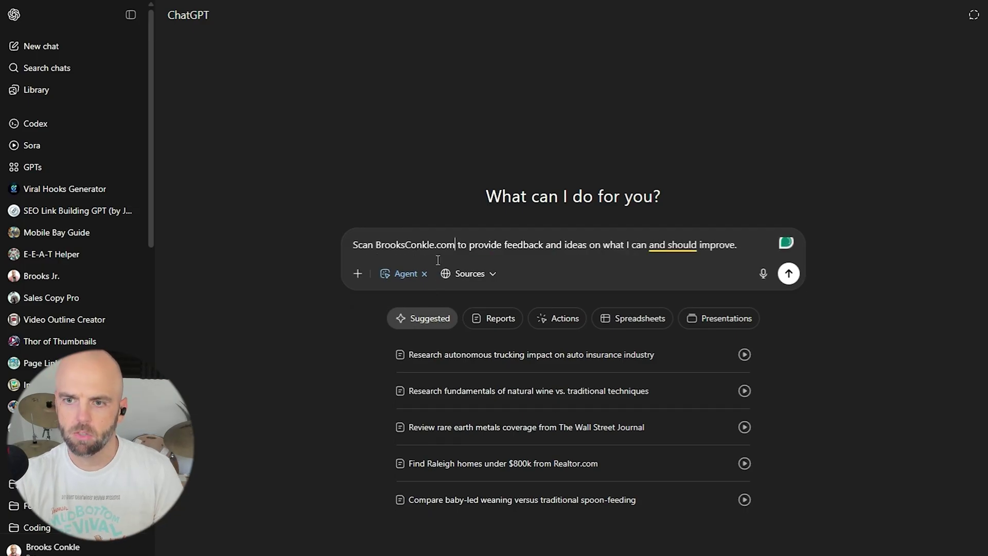
mouse_move(648, 246)
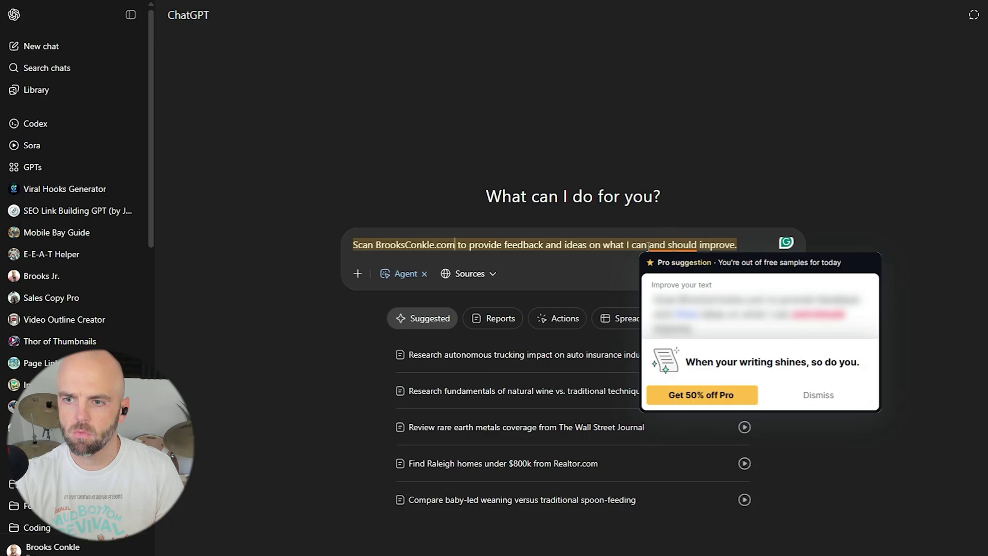
click(743, 244)
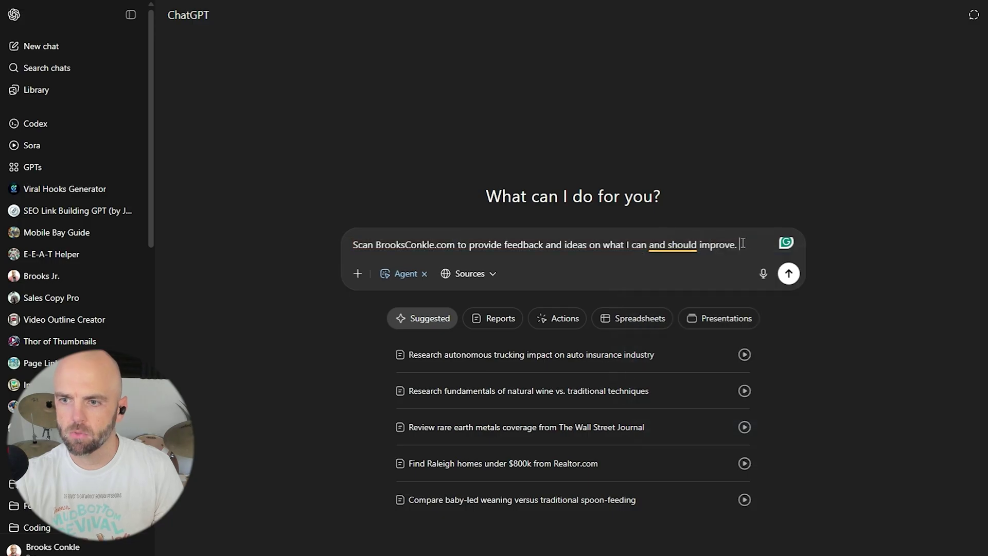
key(BackSpace)
key(BackSpace)
text(on t)
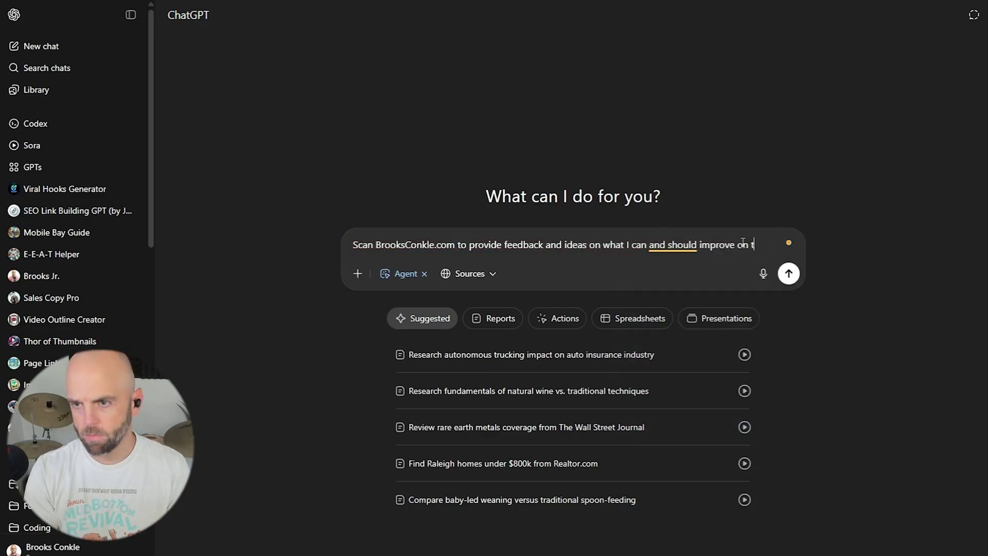
text(he website.)
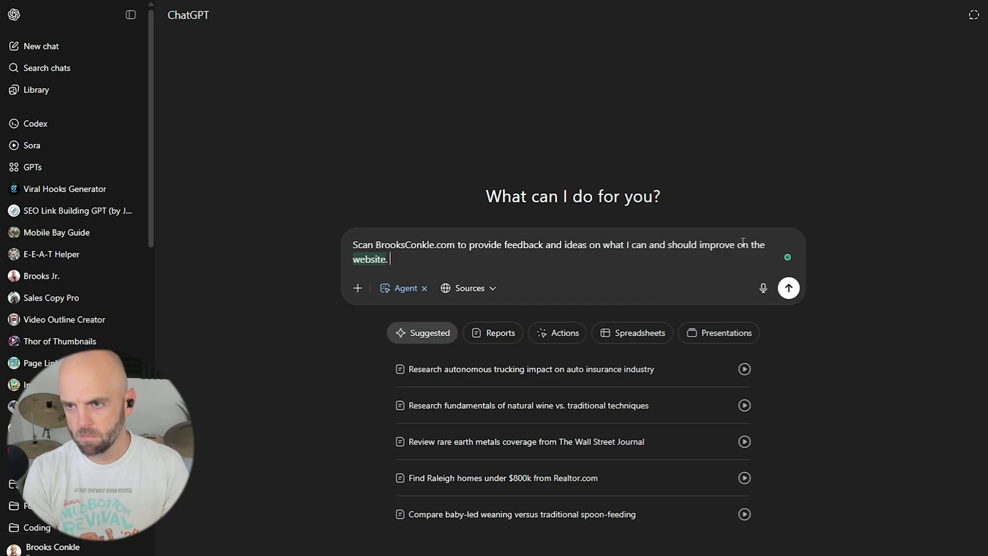
key(BackSpace)
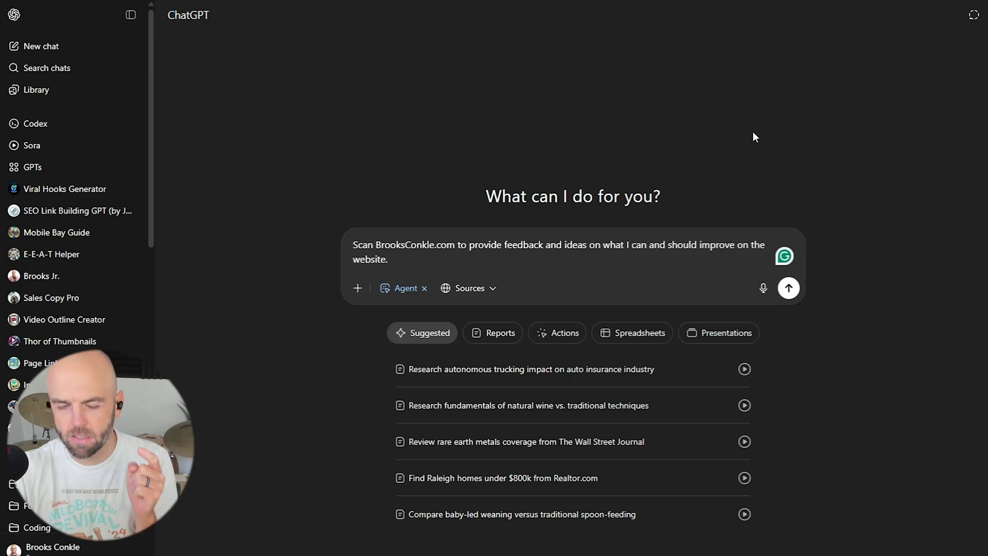
click(790, 289)
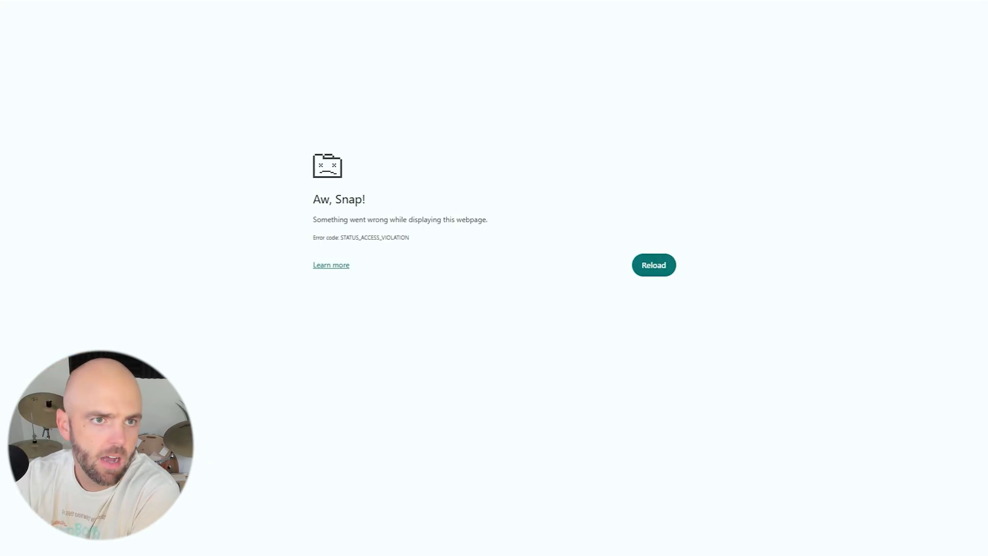
Reload the crashed 'Aw, Snap!' page and review the finished channel analysis results.
click(654, 265)
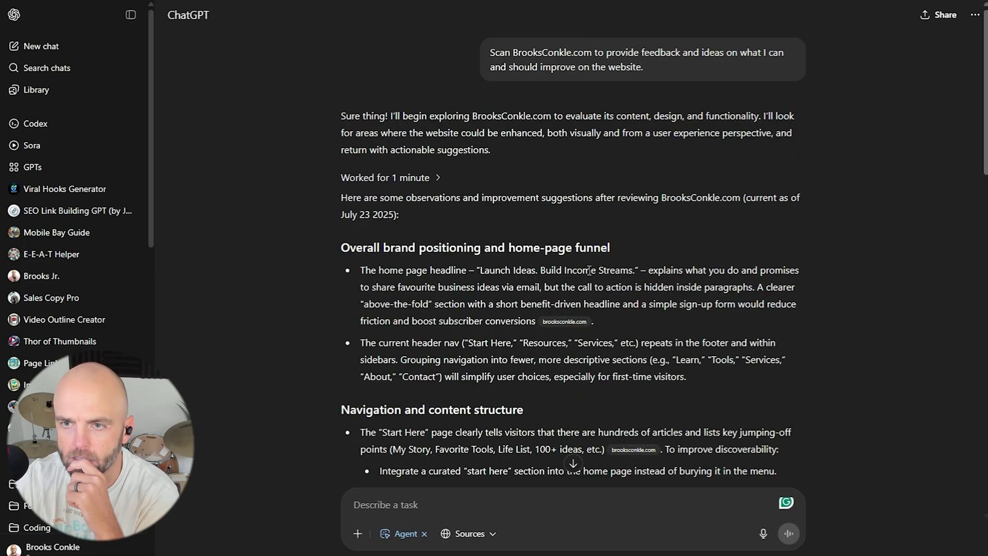
scroll(205, 31, down, 5)
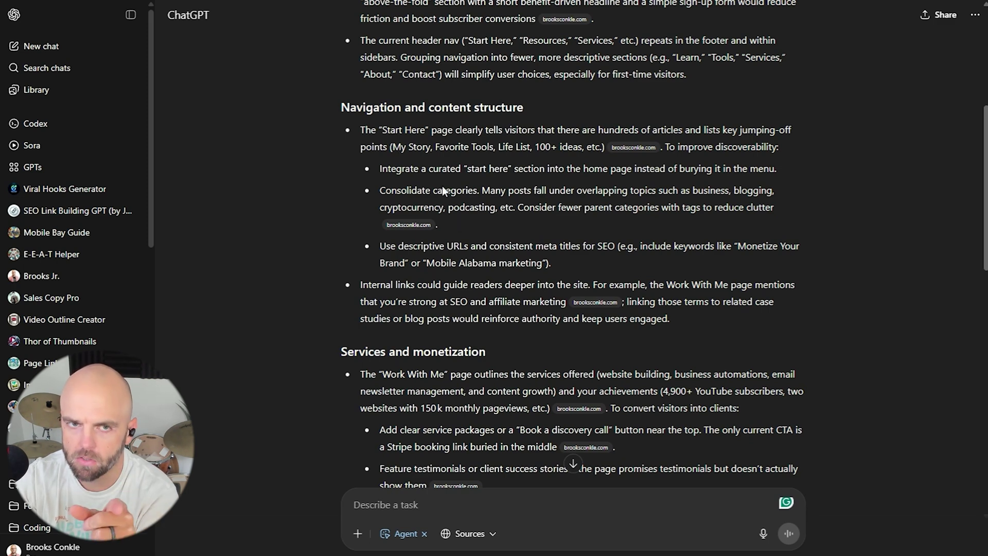
scroll(452, 175, up, 6)
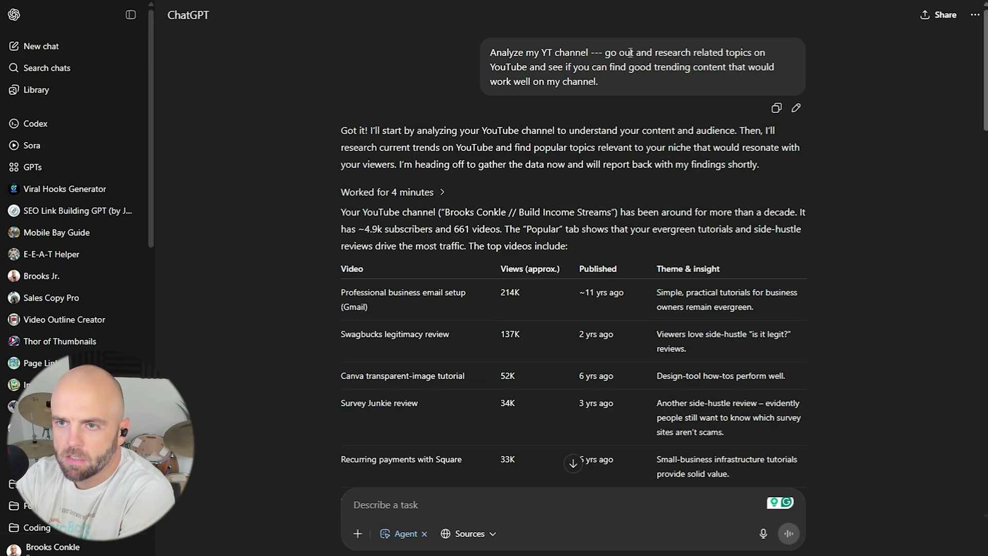
drag(632, 52, 663, 81)
click(483, 105)
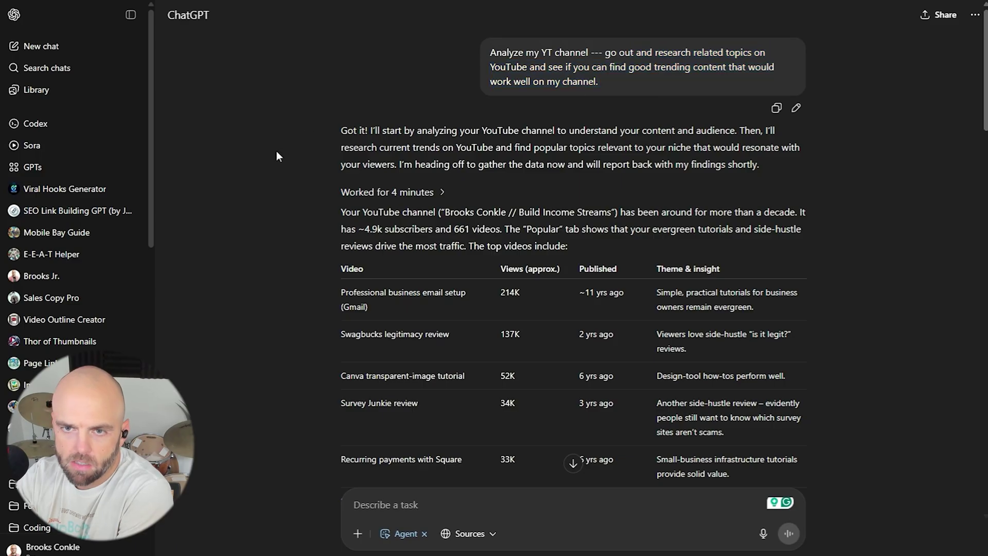
scroll(292, 154, down, 1)
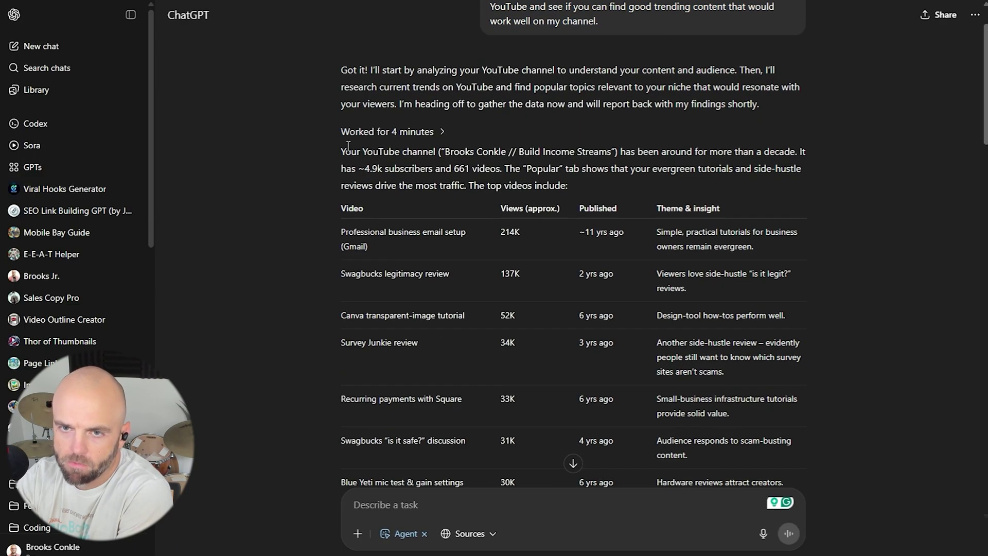
drag(631, 151, 689, 169)
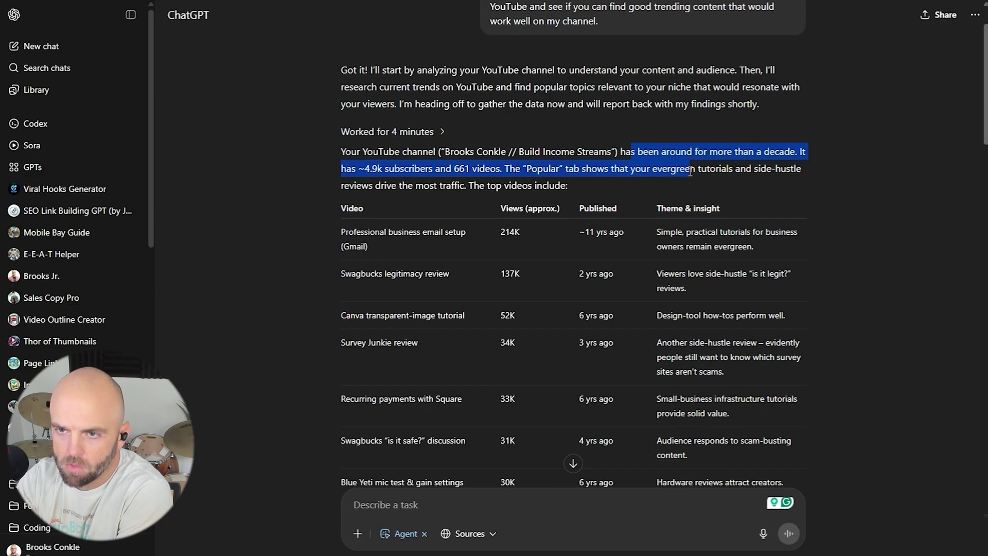
click(666, 159)
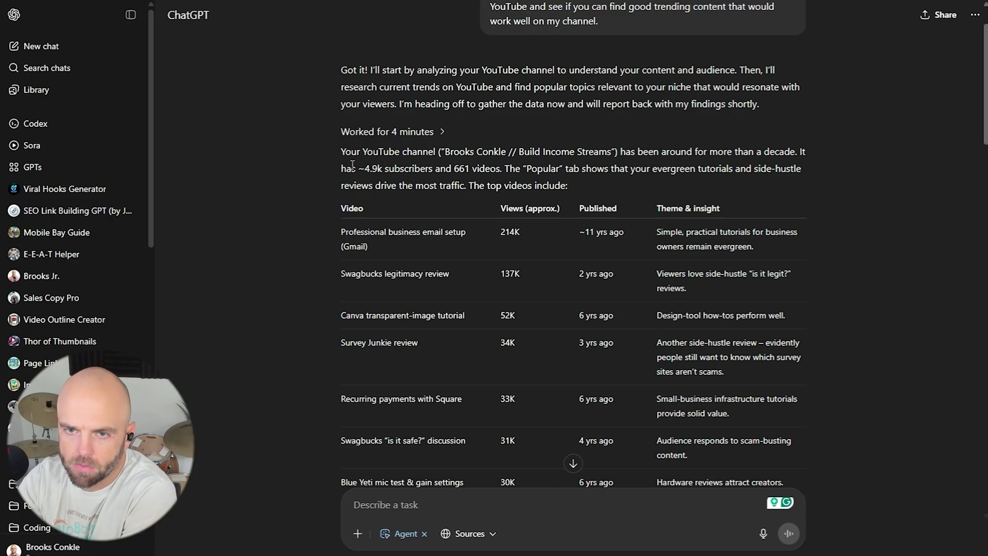
drag(359, 168, 602, 185)
click(487, 170)
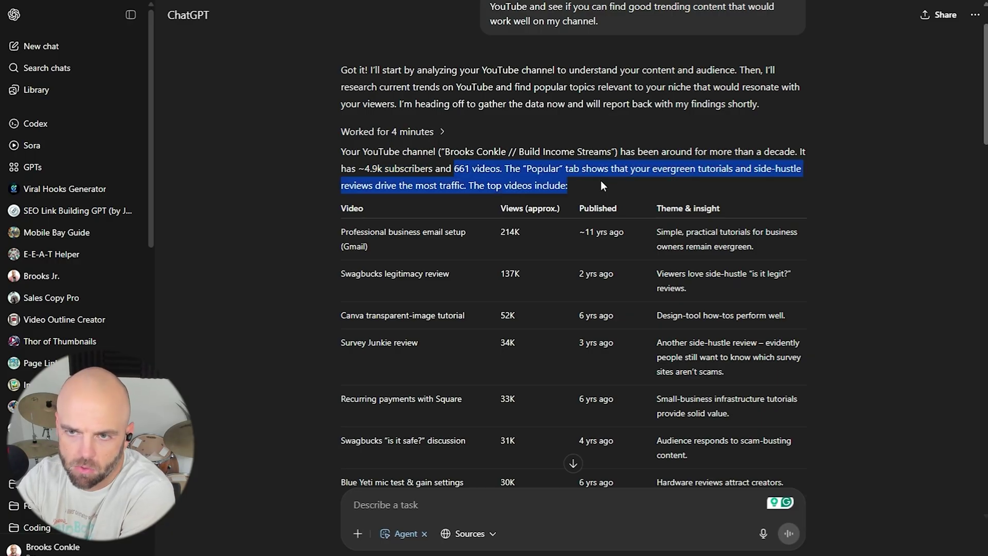
click(549, 166)
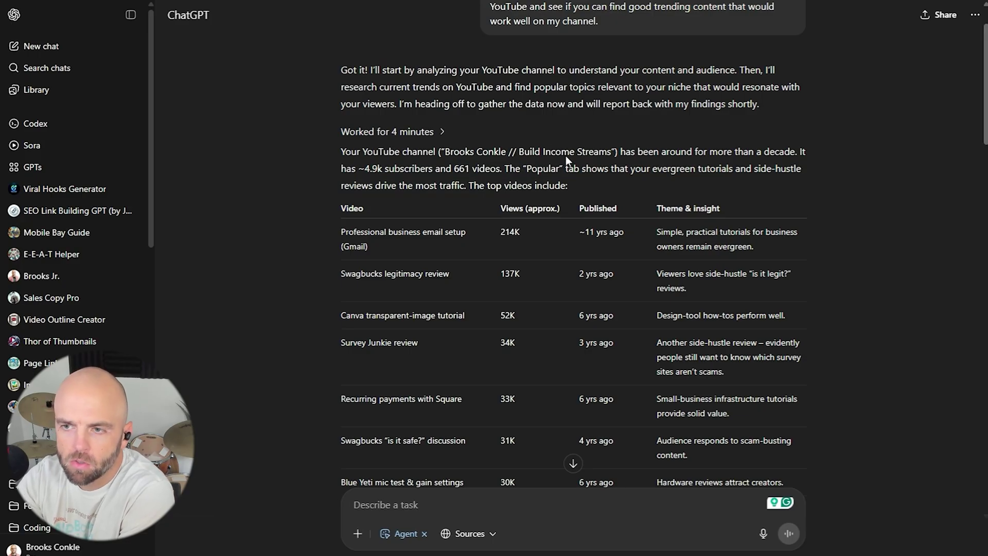
mouse_move(373, 135)
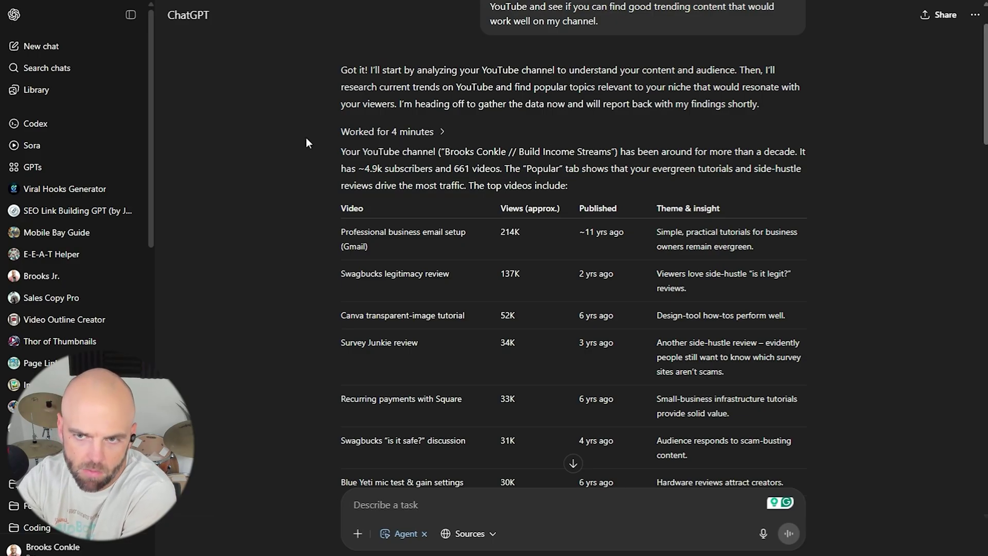
scroll(273, 133, down, 3)
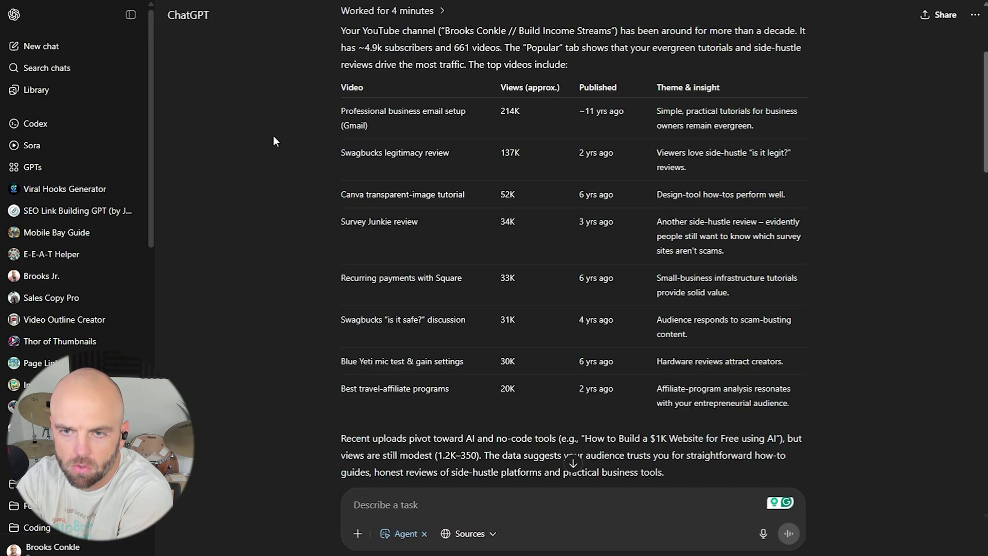
drag(349, 111, 394, 125)
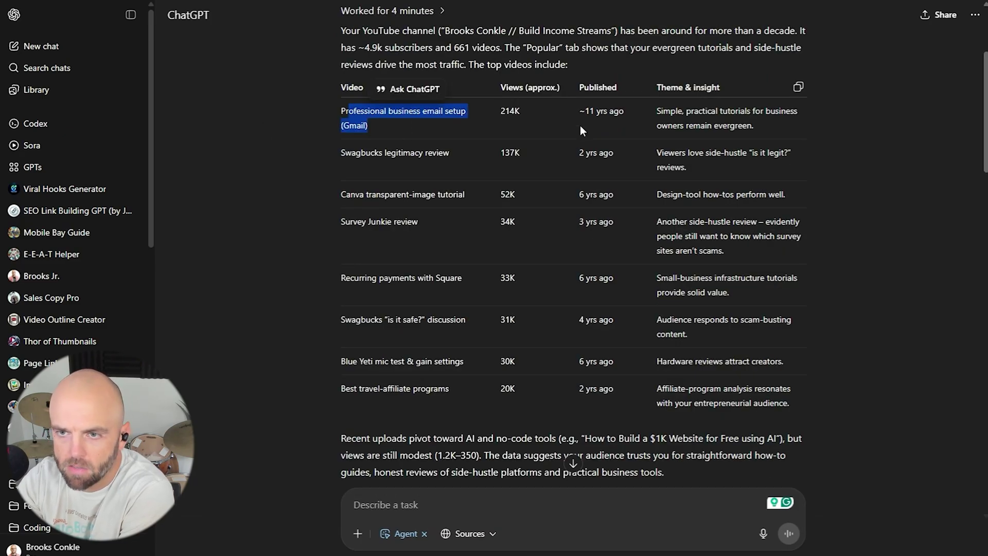
double_click(505, 112)
click(534, 141)
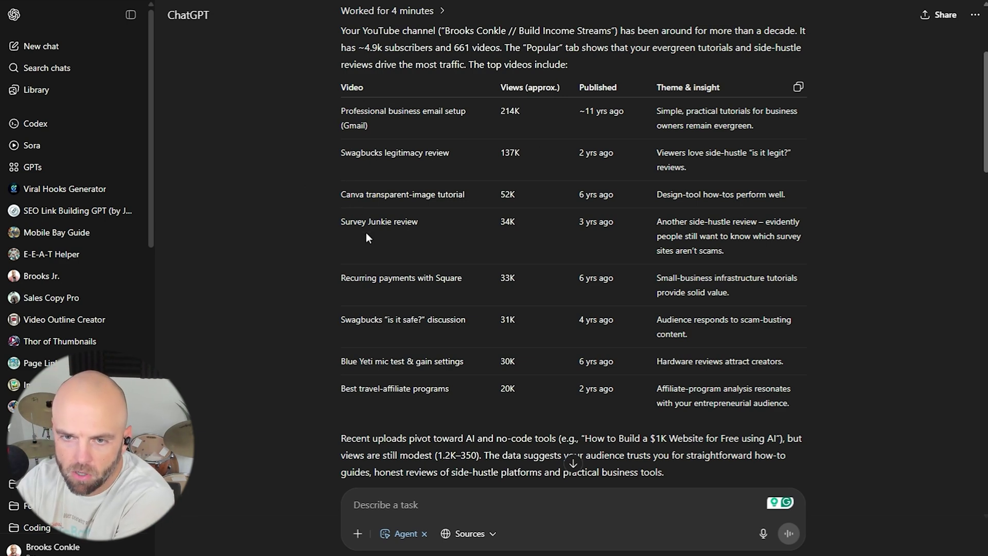
scroll(360, 227, down, 1)
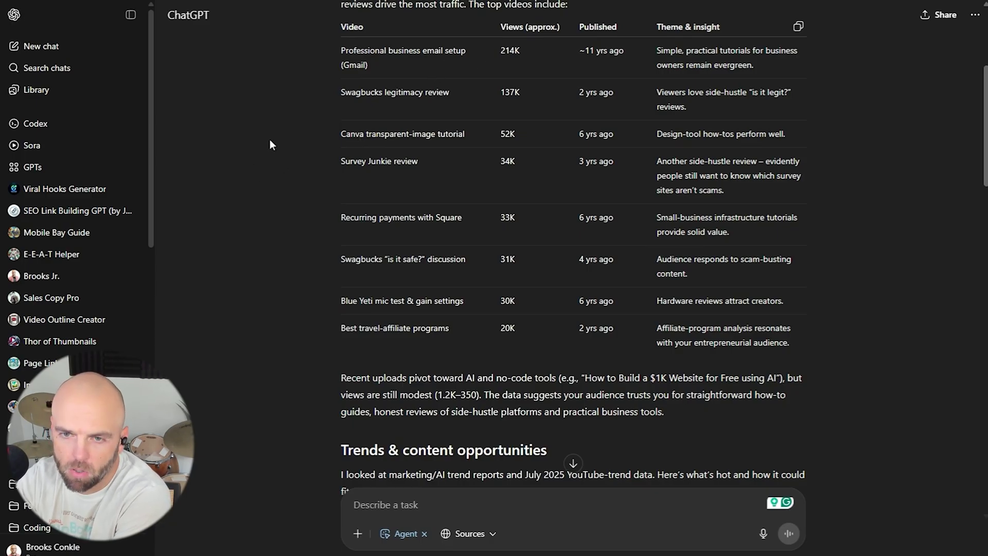
scroll(307, 152, up, 1)
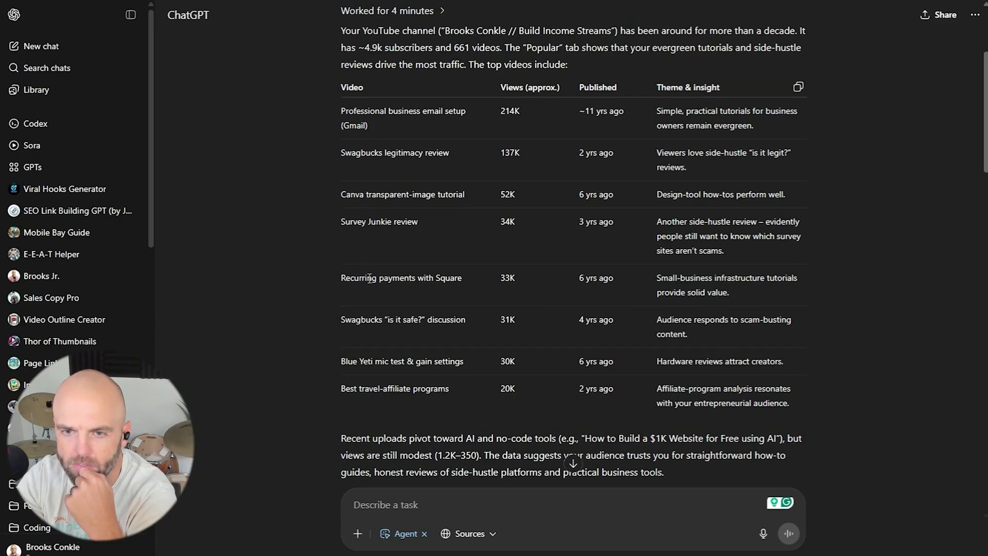
scroll(360, 237, down, 4)
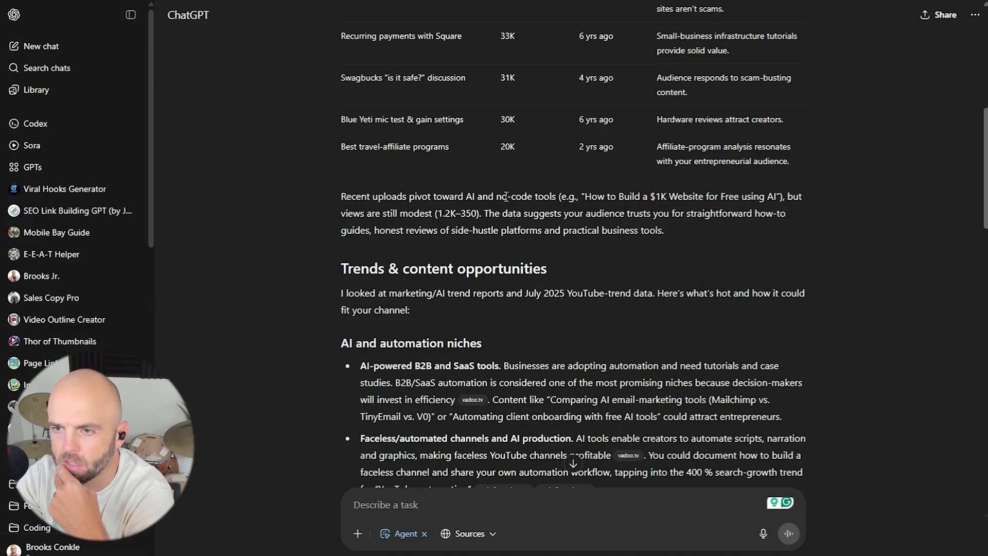
drag(342, 197, 487, 221)
click(485, 222)
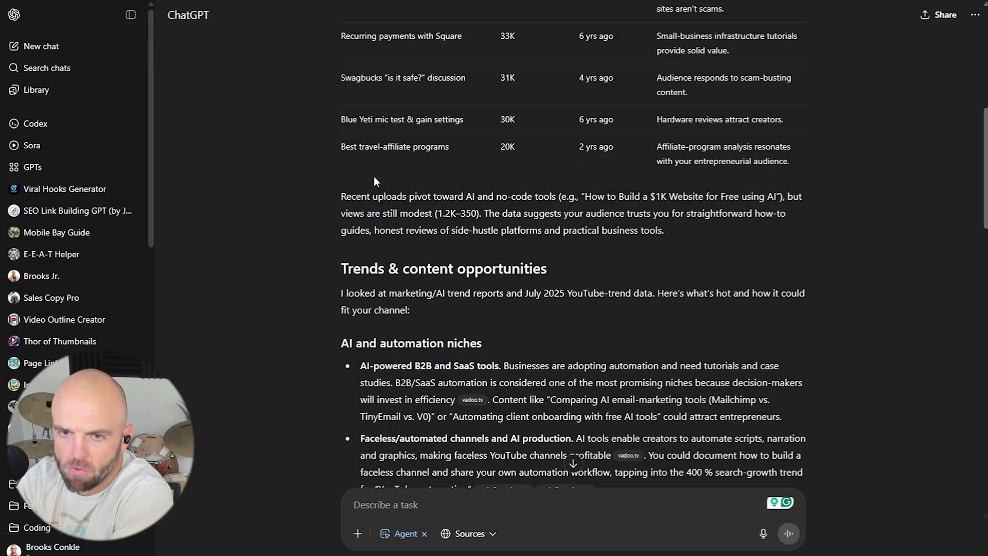
drag(404, 197, 700, 230)
click(335, 220)
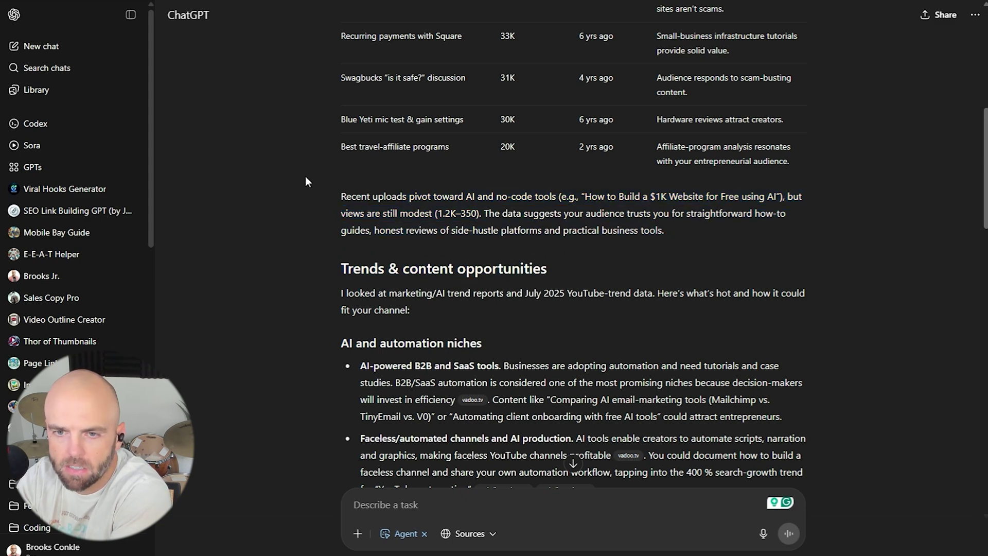
scroll(320, 165, down, 7)
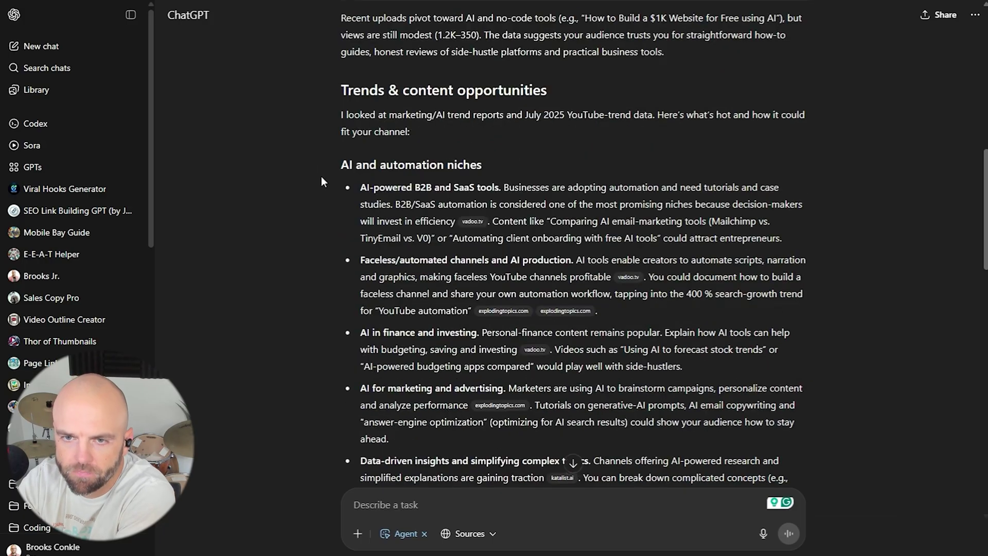
scroll(297, 152, down, 15)
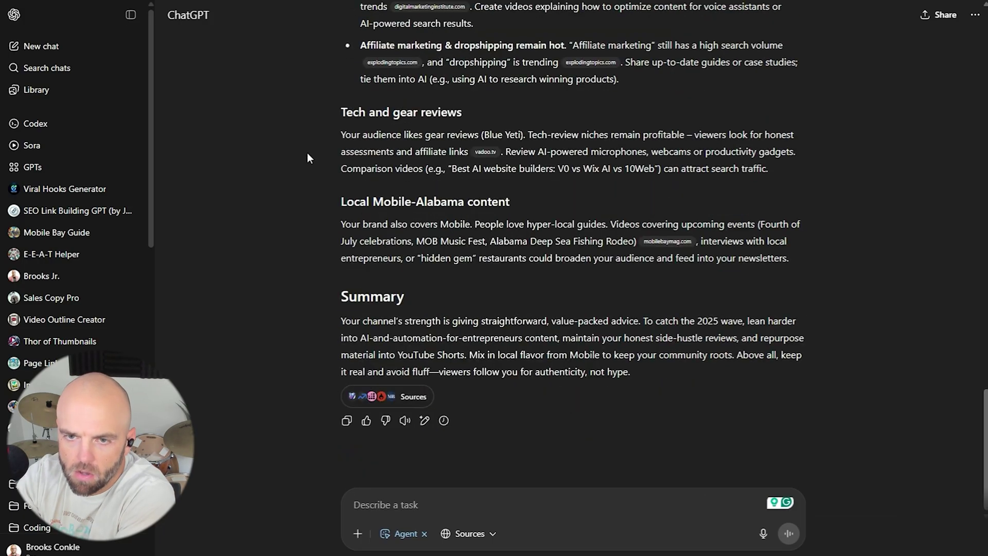
scroll(315, 155, up, 6)
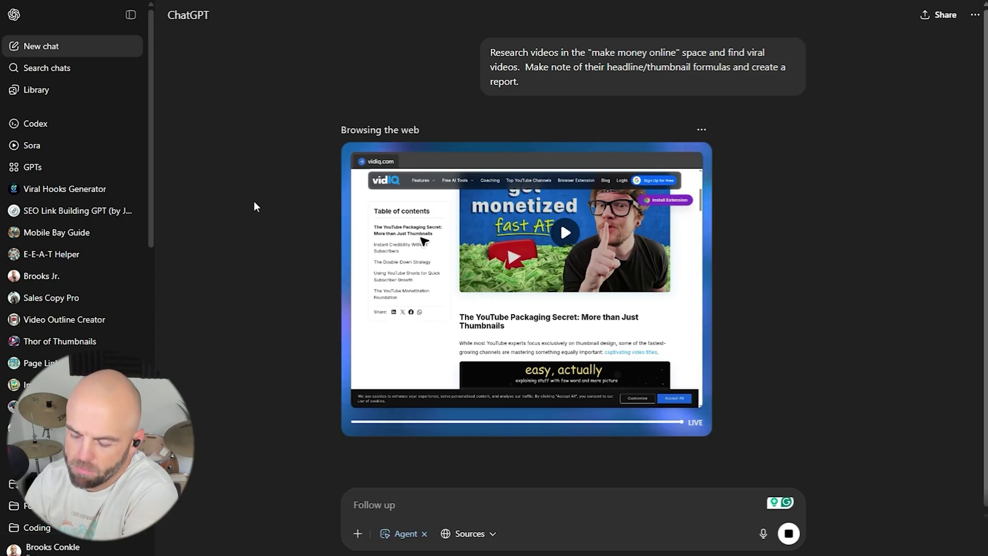
Scroll the sidebar chat list down to the FinCon speakers conversation.
scroll(64, 268, down, 5)
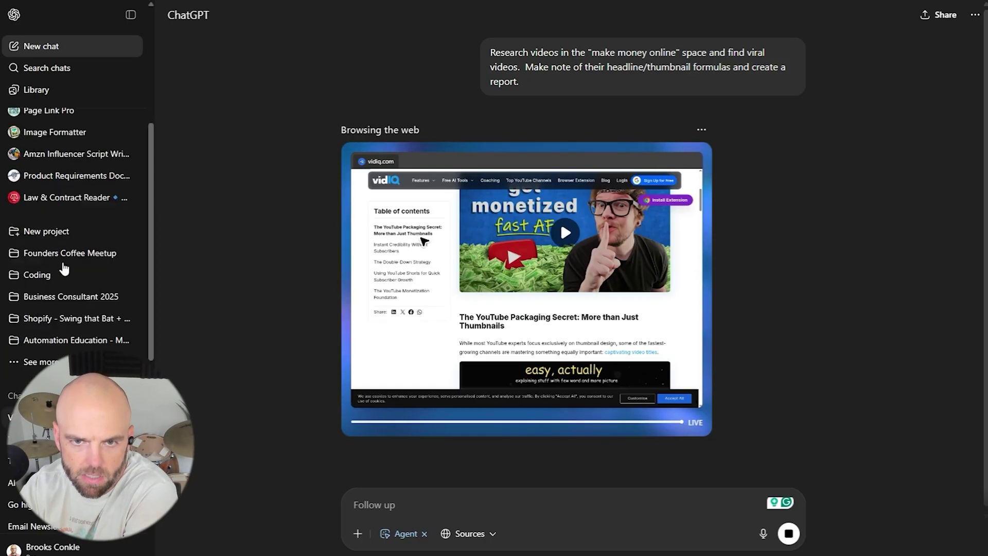
scroll(64, 267, down, 3)
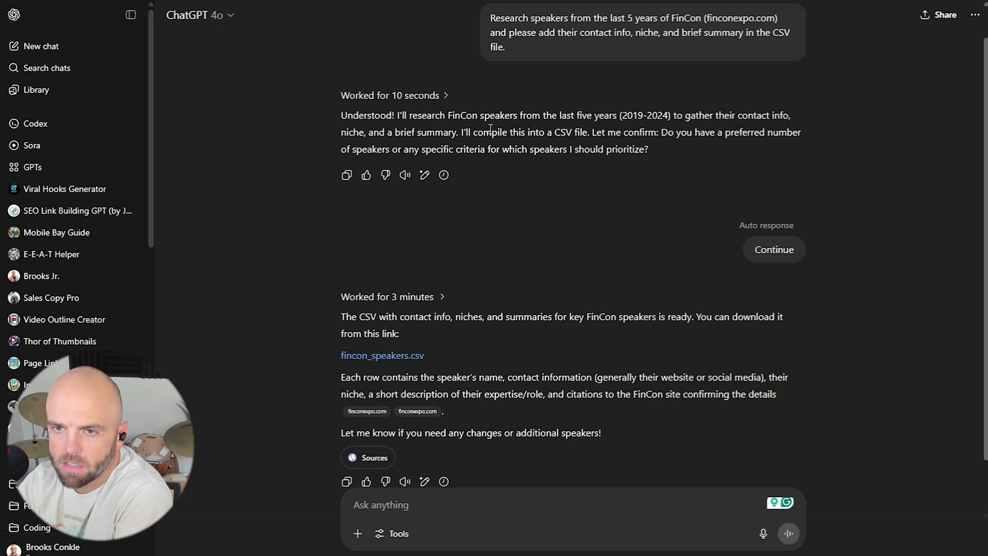
drag(500, 117, 683, 150)
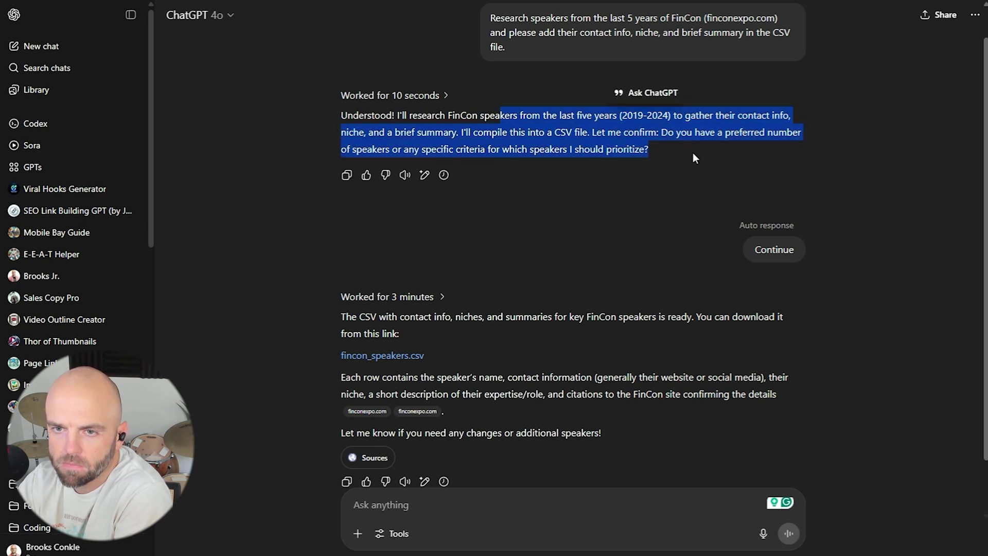
click(692, 153)
scroll(693, 153, down, 1)
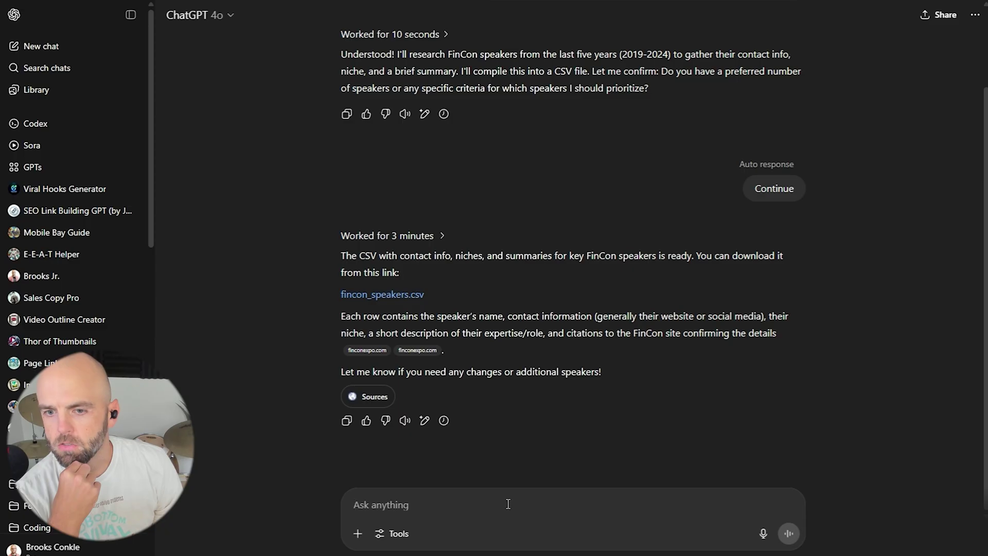
Ask ChatGPT to research online for speakers from previous years' FinCon events, then review its plan.
text(OK we need to research more online)
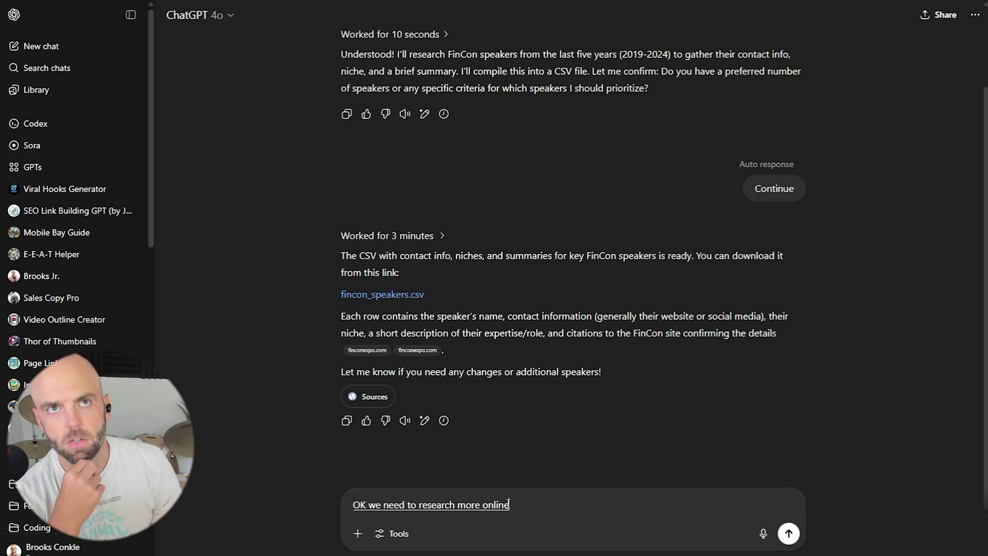
text( and try to find speakers from the pre)
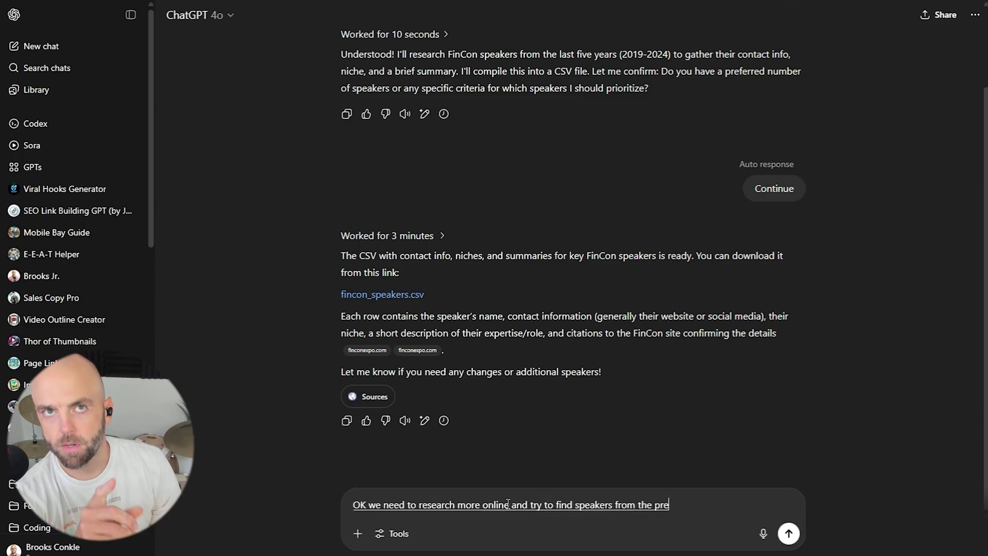
text(vious years. the)
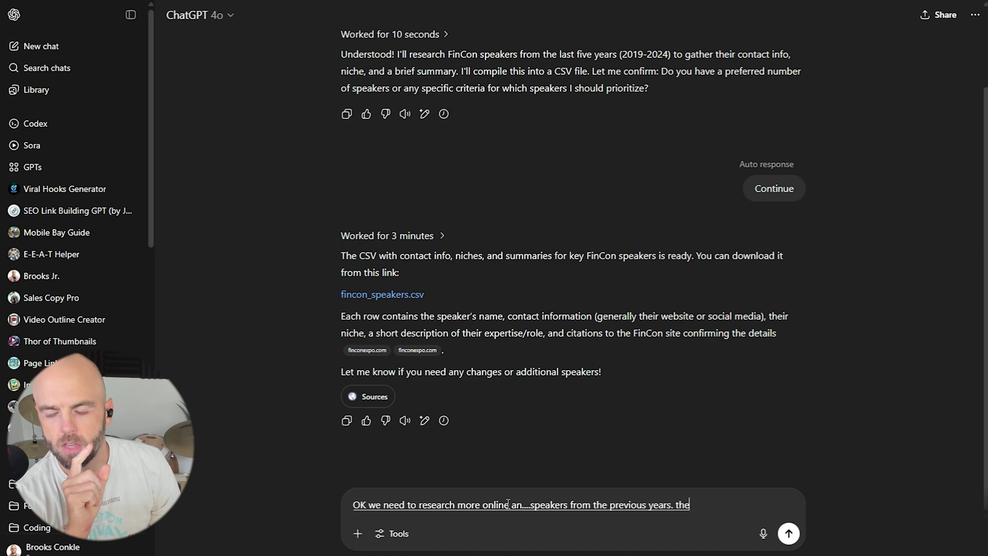
text( speakers that you have on)
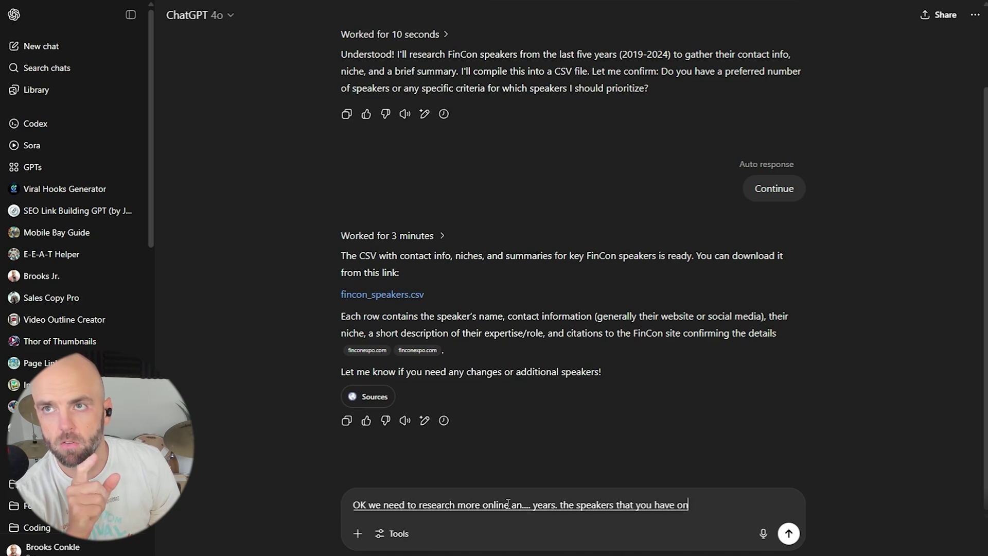
text( the sheet are the ones that are)
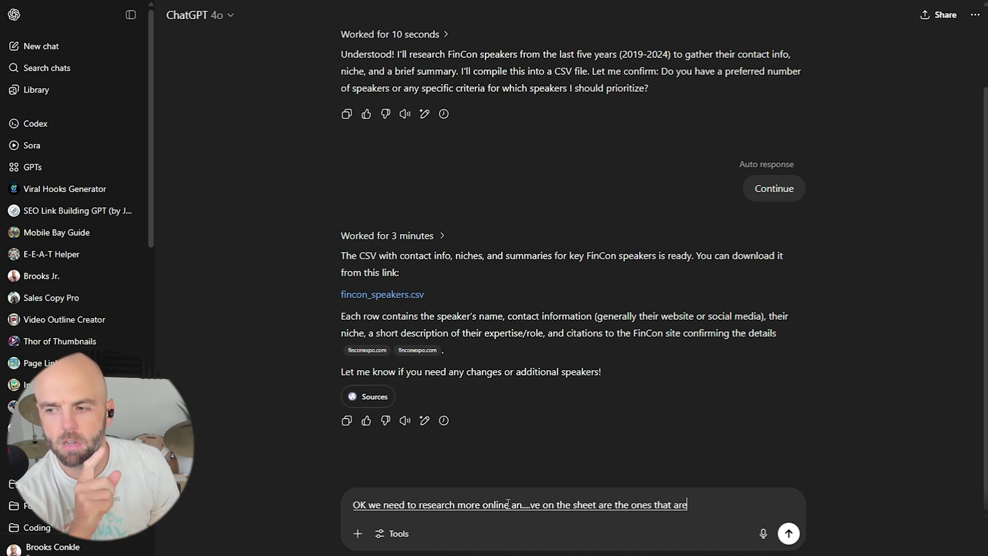
text( speaking at this upcoming event)
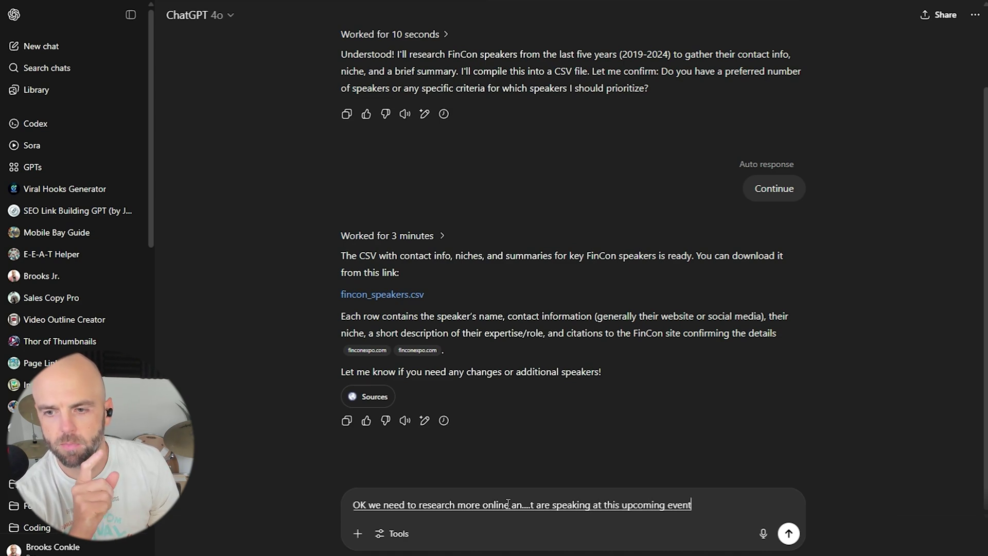
text( in a few months. how can we go out)
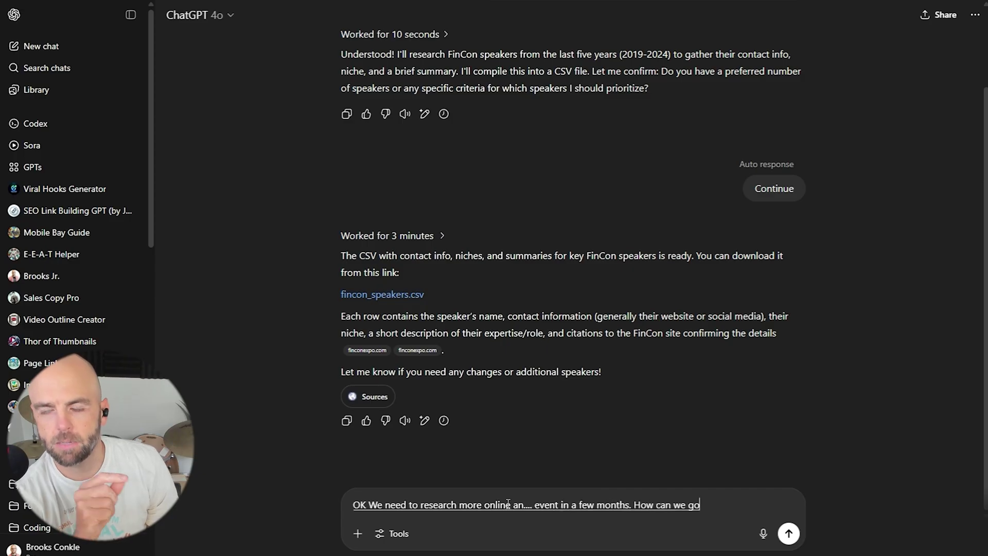
text( and dig deeper to find speakers)
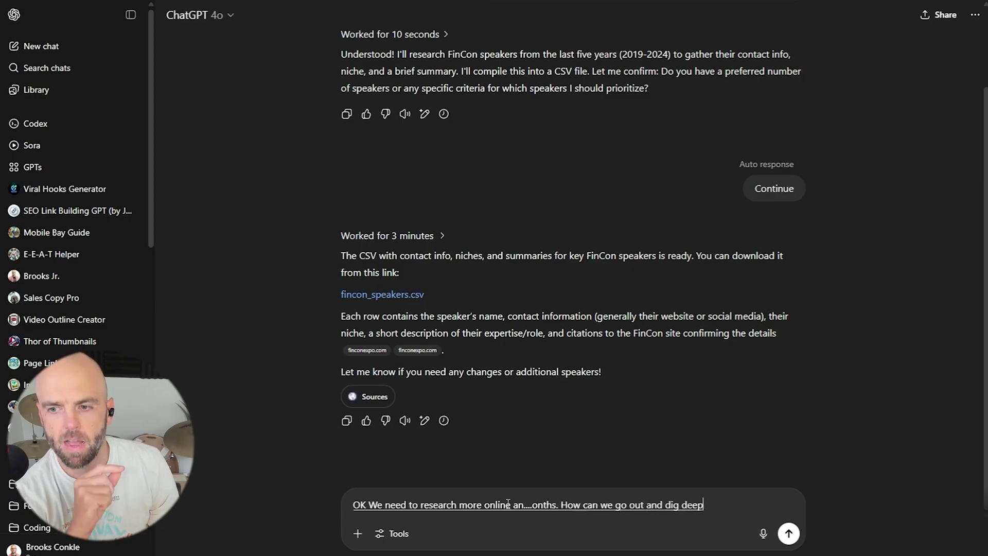
text(from past events?)
key(Return)
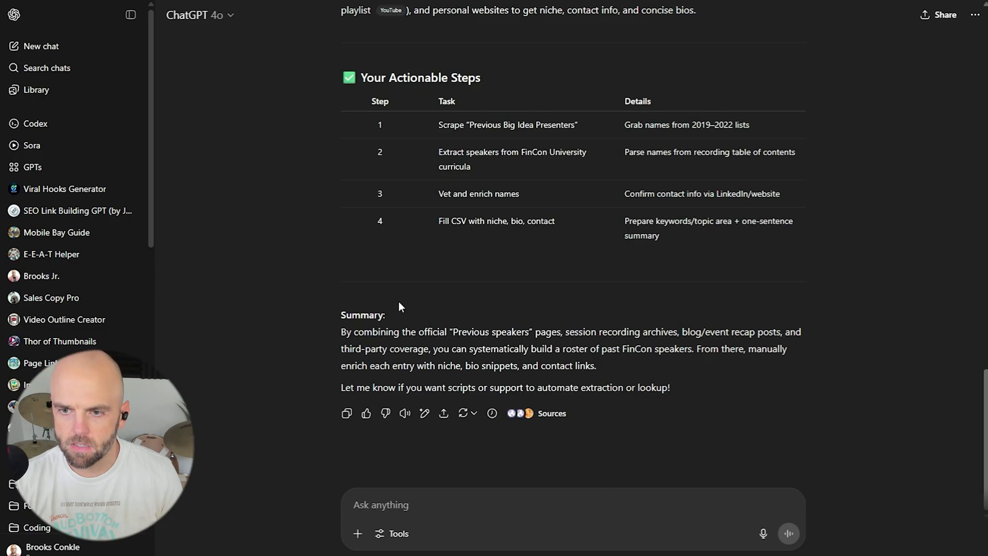
scroll(398, 301, up, 15)
scroll(404, 264, up, 5)
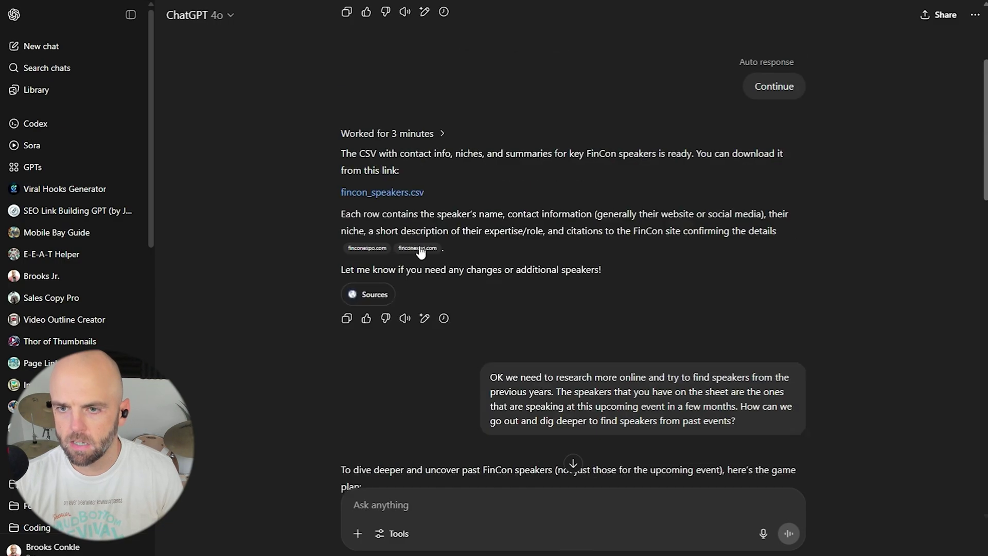
scroll(349, 349, down, 4)
scroll(349, 348, down, 1)
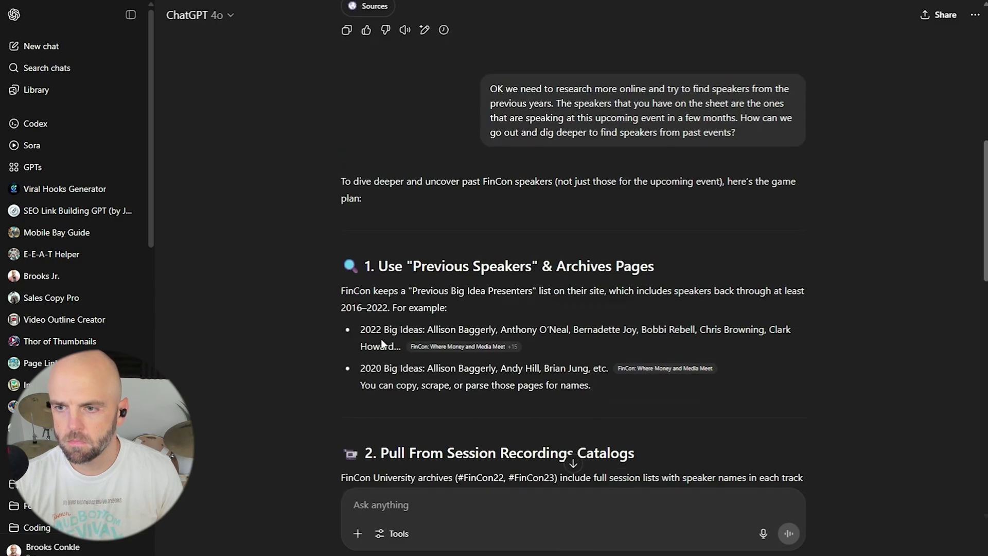
scroll(380, 338, up, 5)
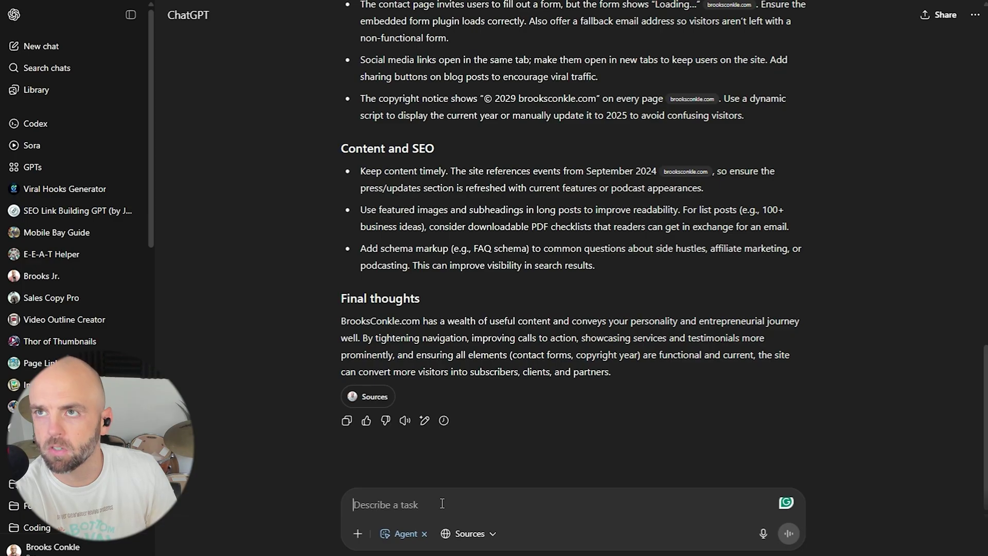
Ask the agent to dig deeper into the website's site structure, content and SEO for a clean report.
text(spend a bit more time and)
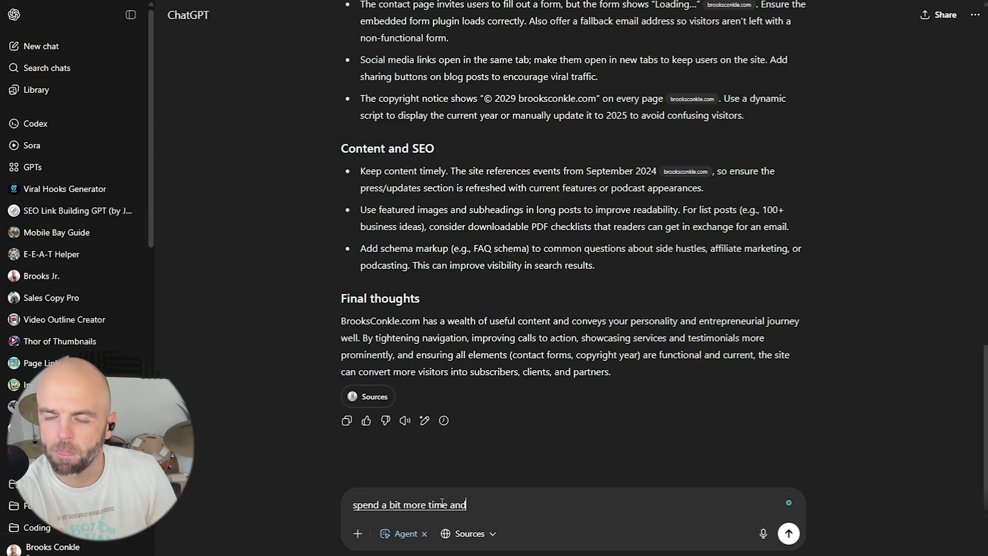
text( dig deeper into the website.)
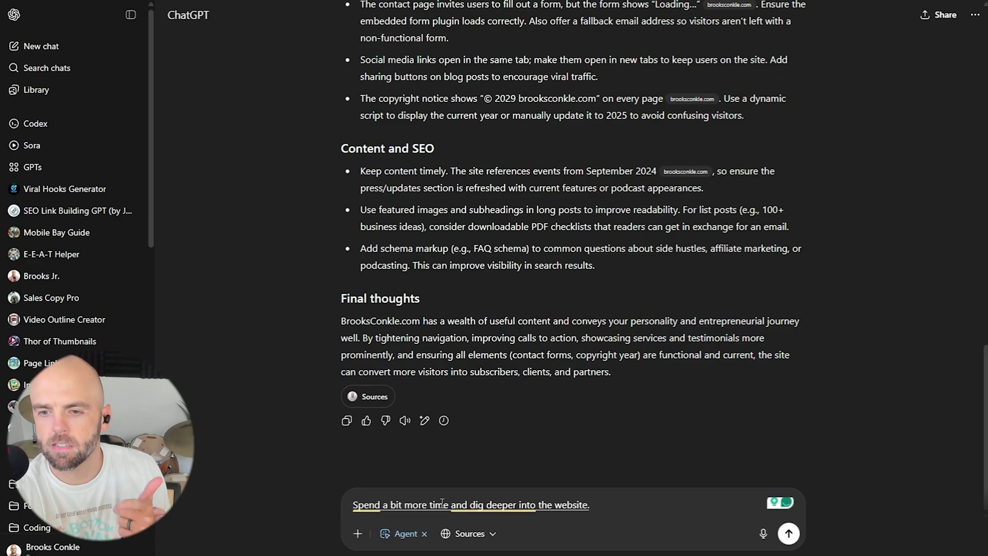
text( Look at things like site structure)
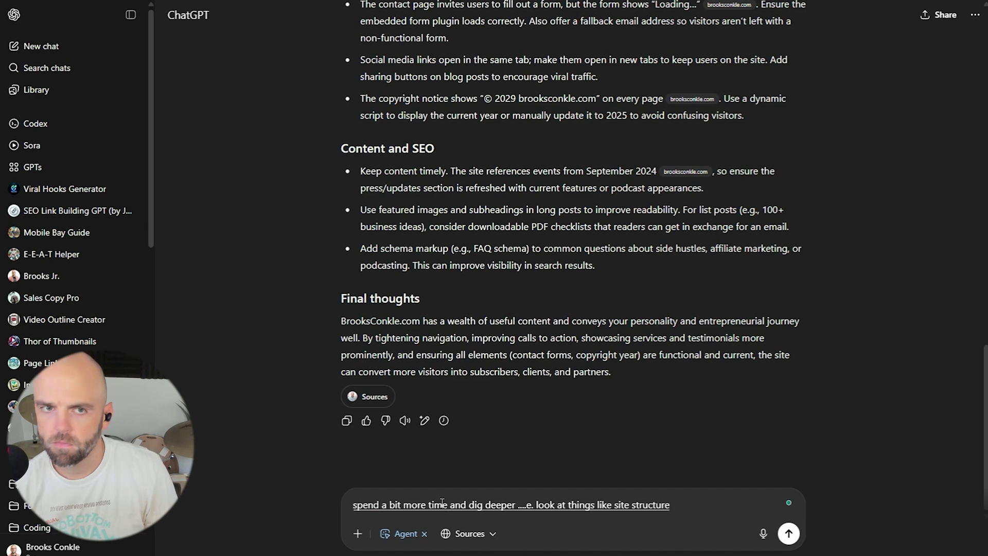
text(, content,)
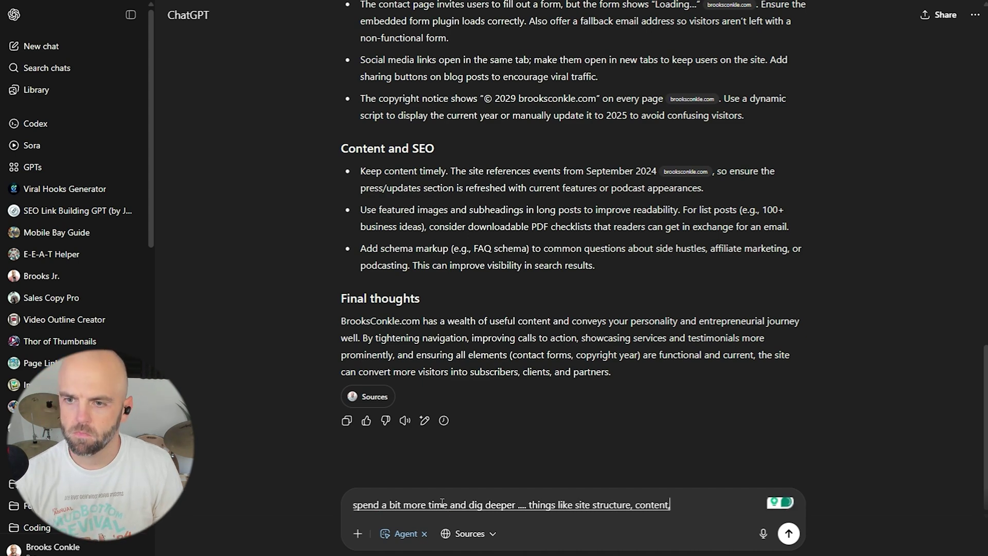
text( SCO, and other things that you might do)
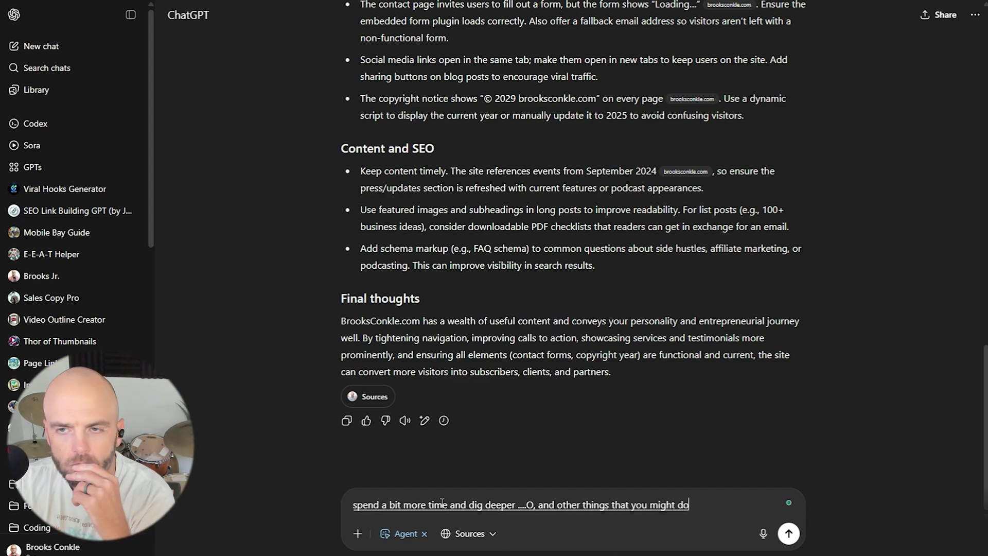
text( to analyze)
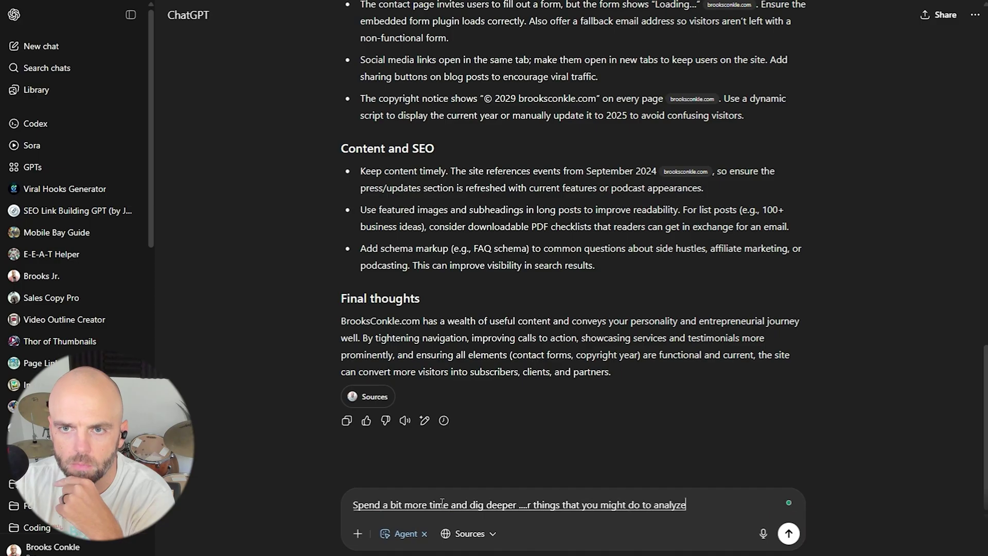
text( a website that you were looking to make)
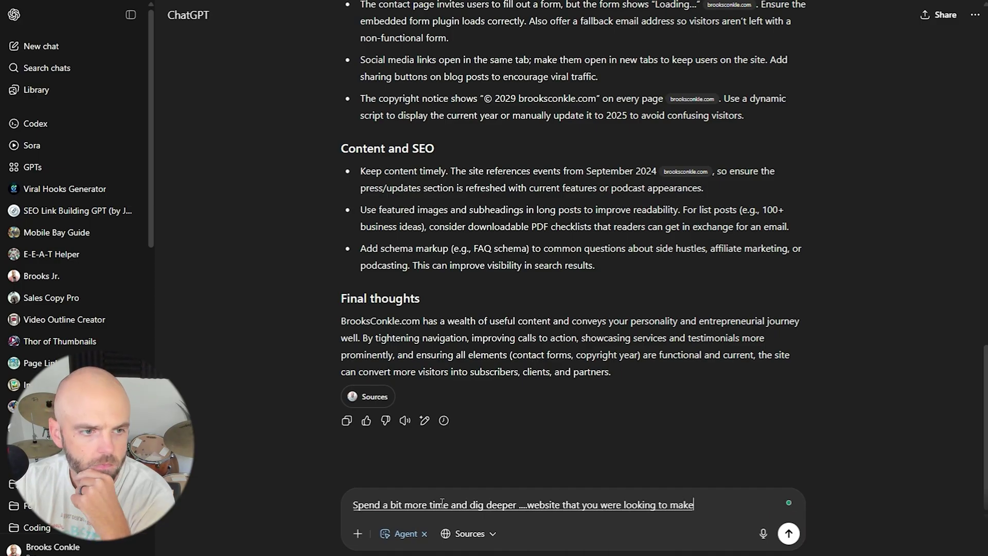
text( improvements.)
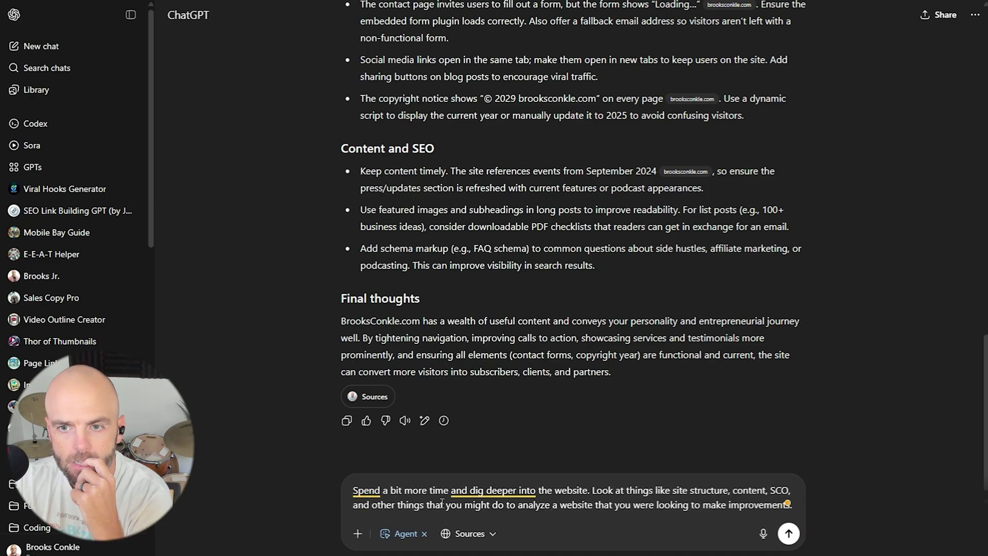
text( and then when you create the report please make it clean)
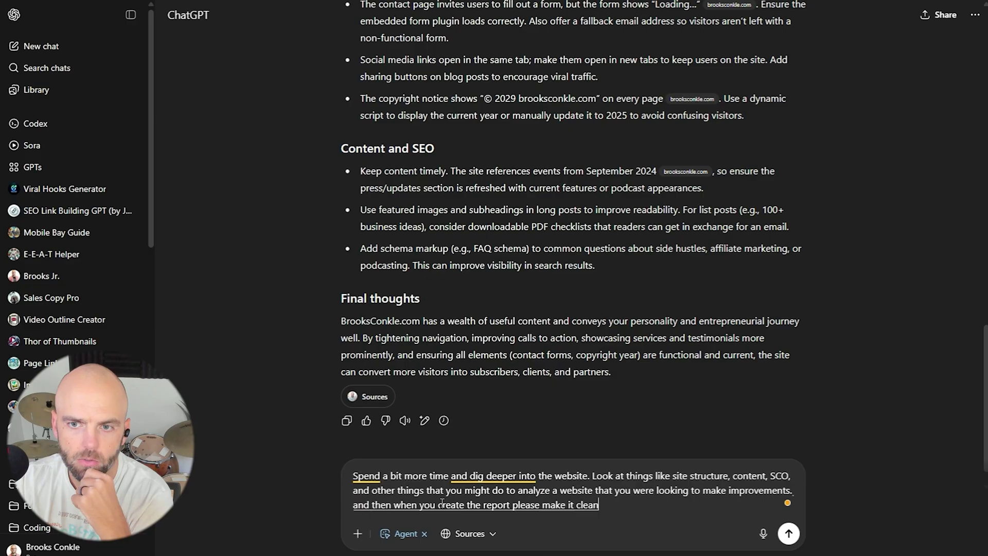
text( and easy to read for us)
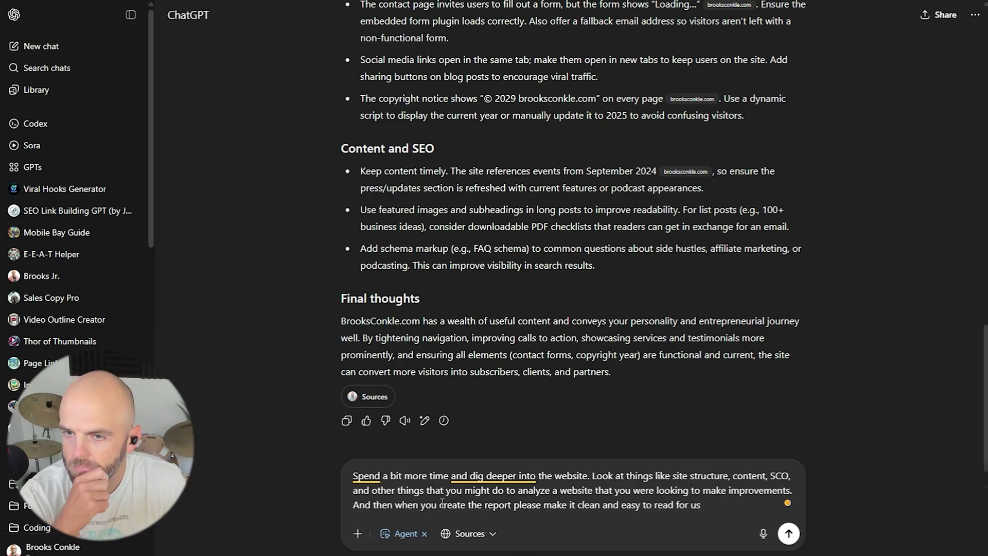
text(. thanks!)
key(Return)
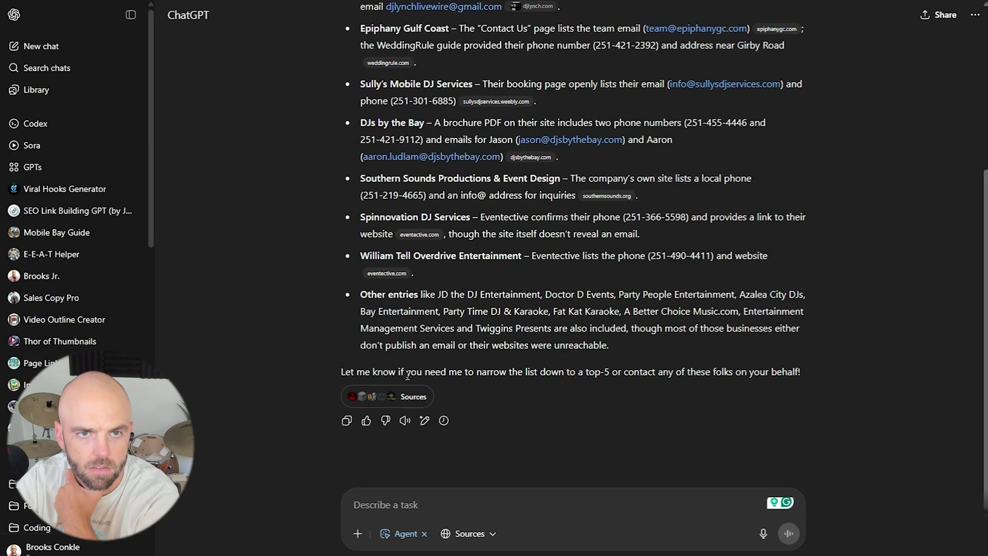
Highlight the DJ answer's closing offer to narrow the list to a top 5.
drag(417, 373, 816, 367)
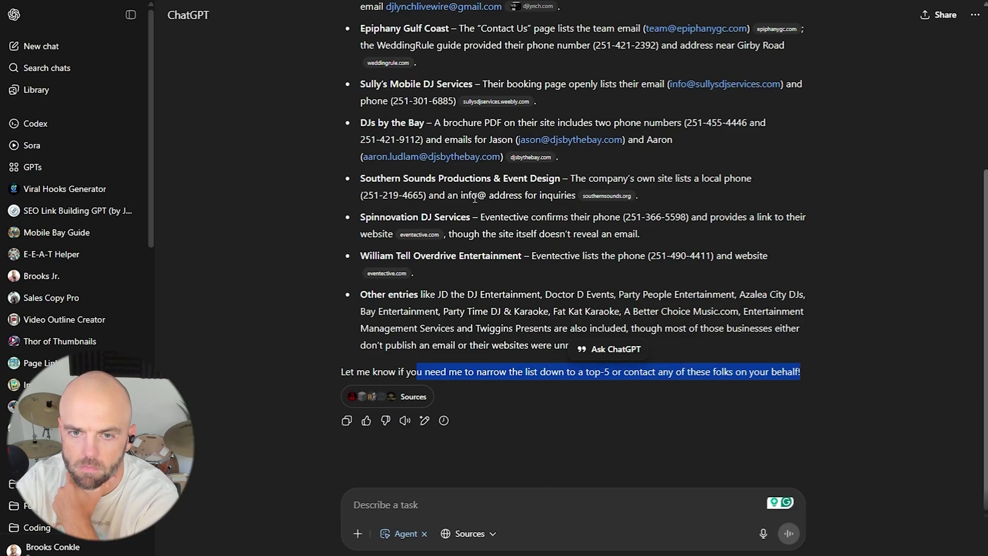
Download the Mobile-area DJ contact list CSV from the reply.
click(255, 190)
scroll(255, 189, up, 5)
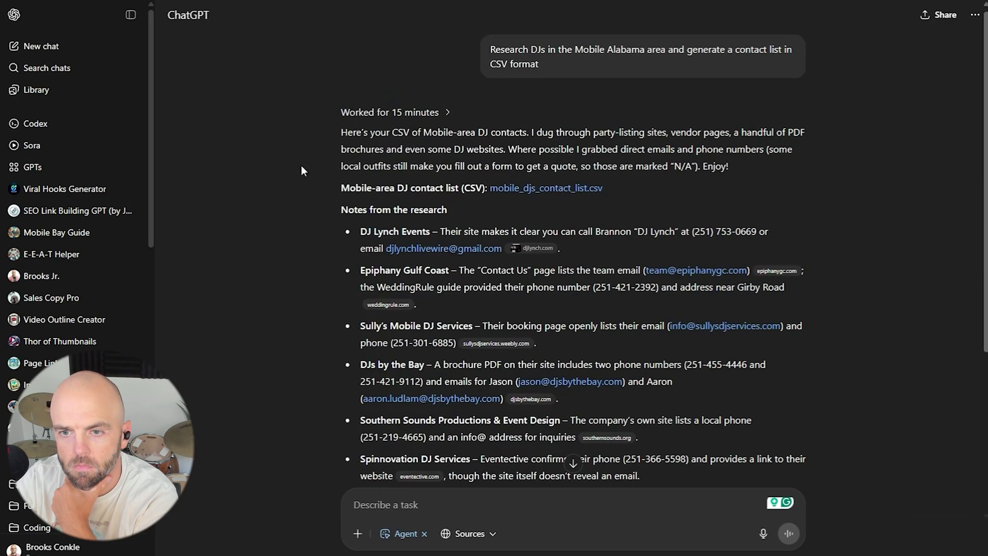
drag(353, 133, 445, 159)
click(405, 175)
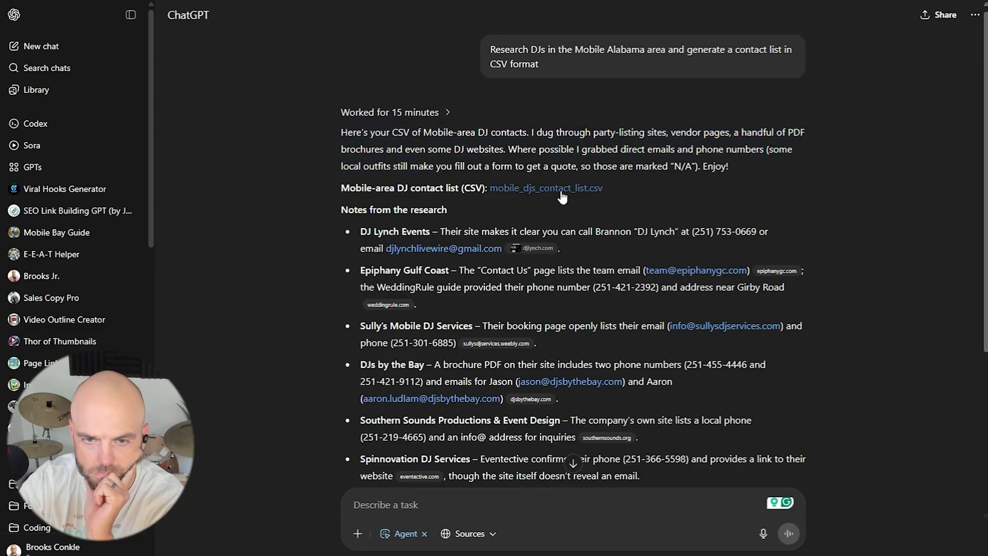
click(522, 187)
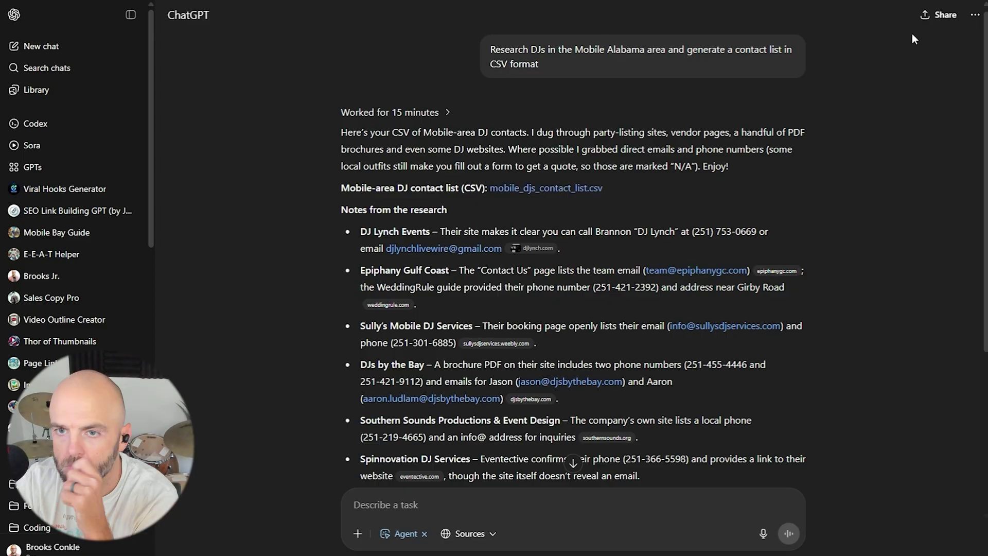
Send the follow-up 'can you help me reach out to them'.
scroll(540, 438, down, 5)
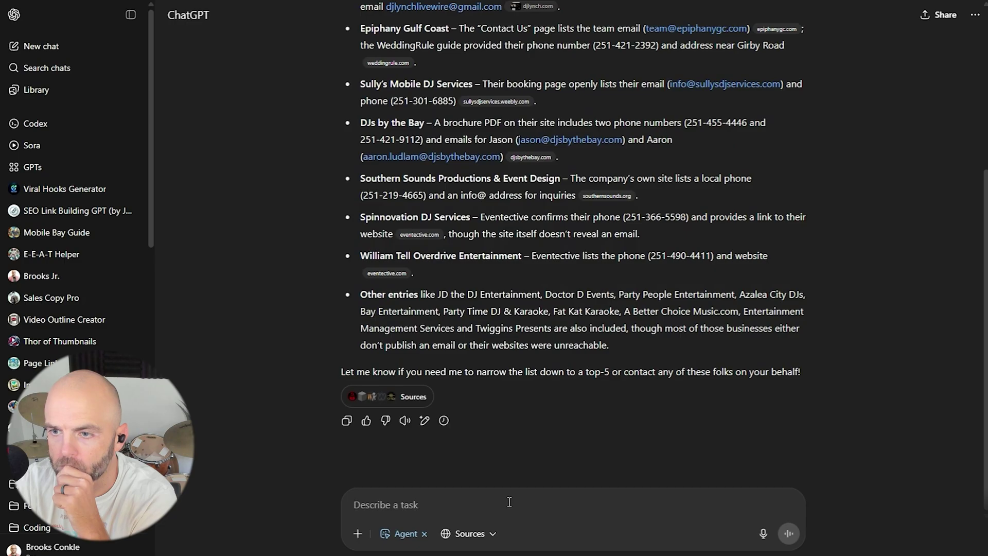
click(509, 502)
text(can you help me reach out to them?)
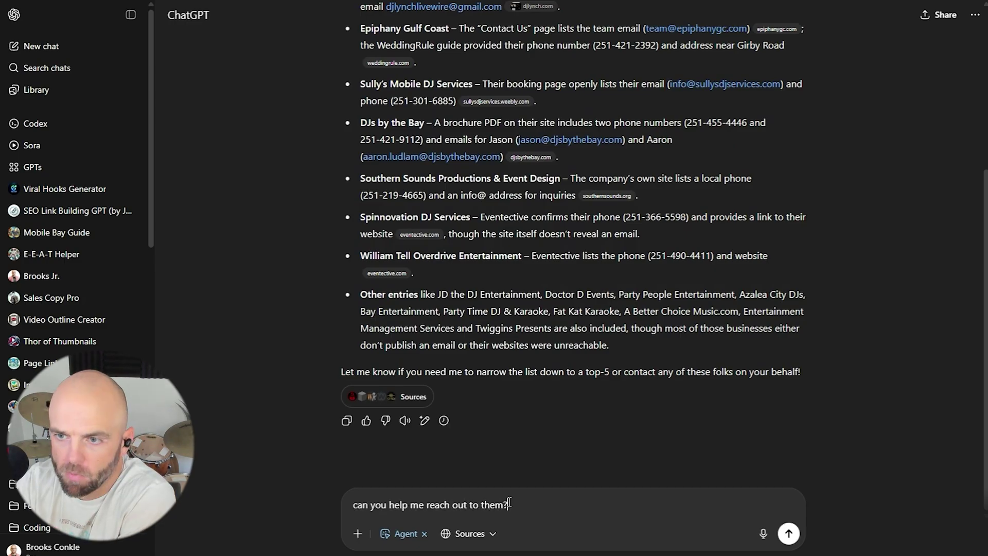
key(Return)
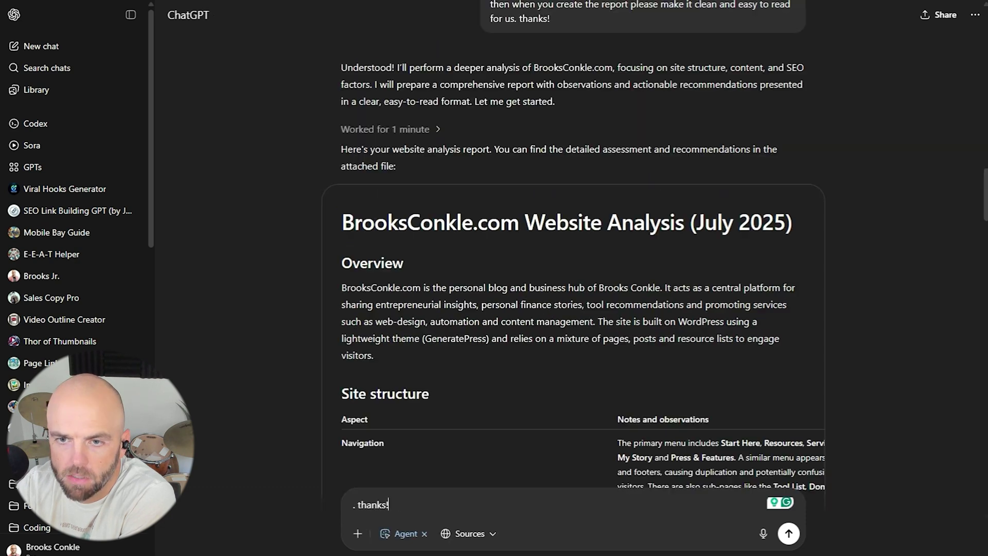
Read the report's Blog posts and Footer notes, highlighting each while reading.
scroll(597, 248, down, 5)
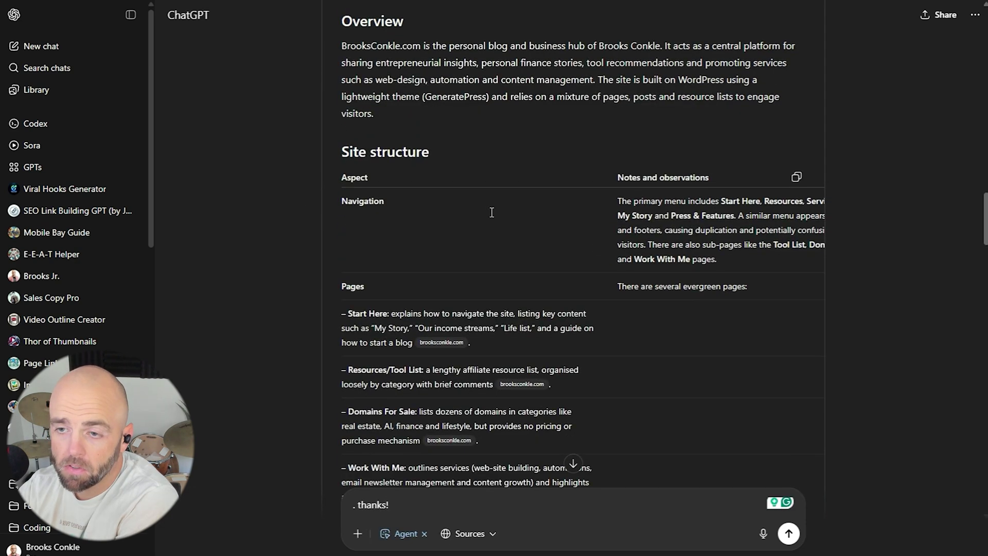
scroll(476, 225, up, 3)
scroll(485, 209, down, 3)
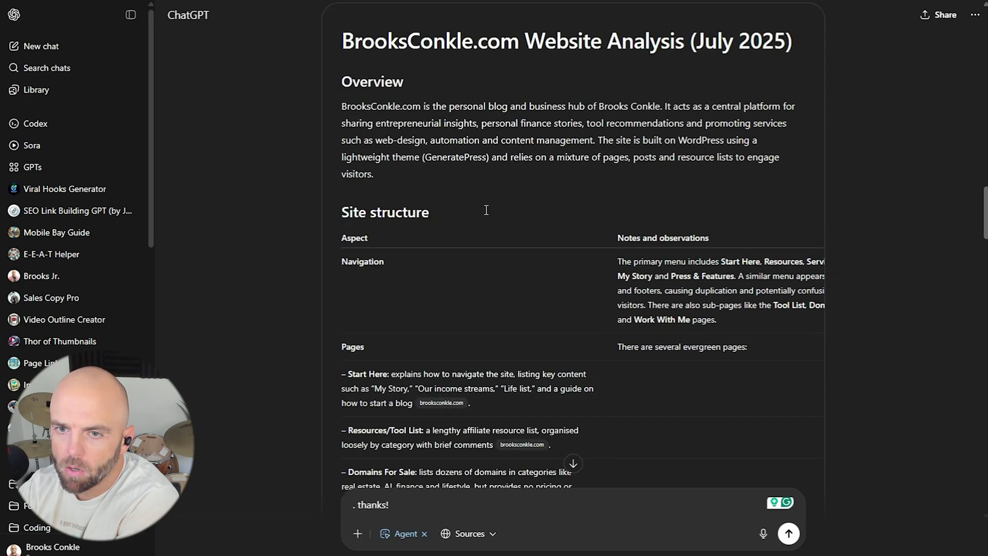
scroll(640, 203, down, 5)
drag(667, 277, 752, 354)
click(634, 404)
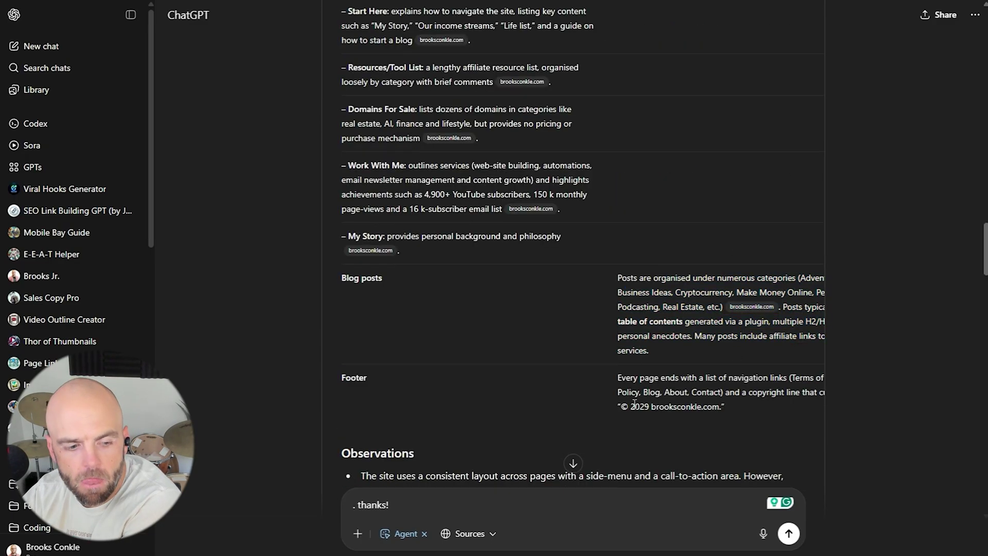
drag(644, 381, 749, 404)
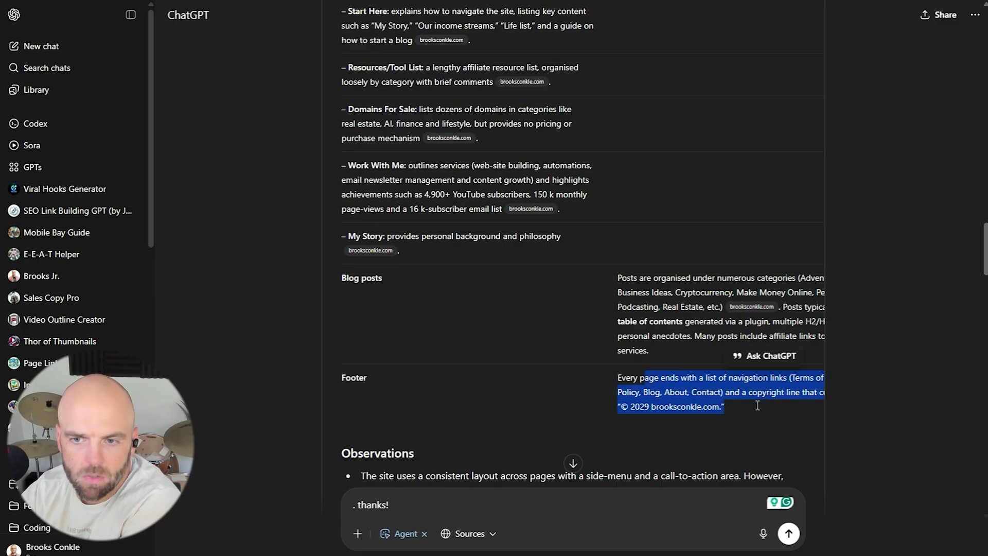
click(726, 408)
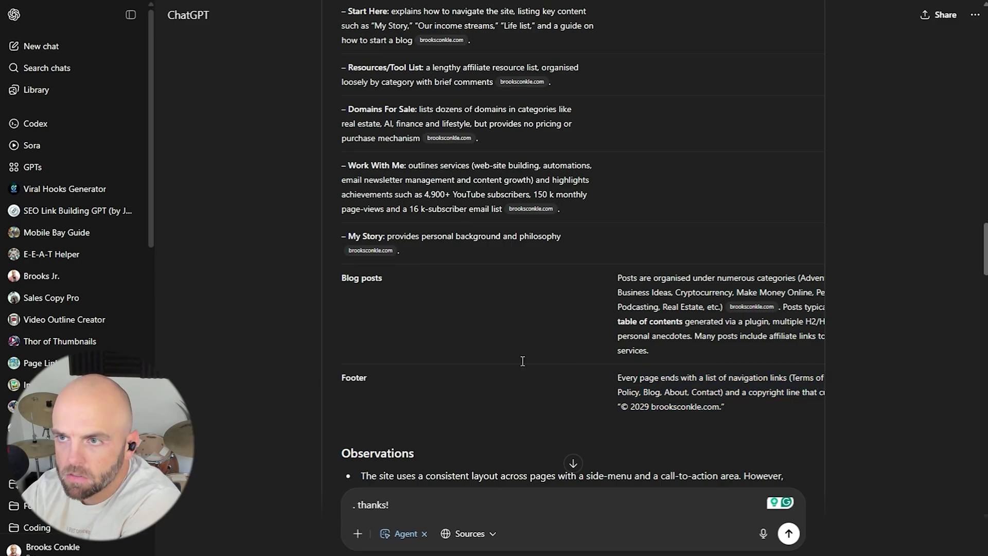
Review the Observations on layout, table of contents and overlapping category pages.
scroll(522, 359, down, 5)
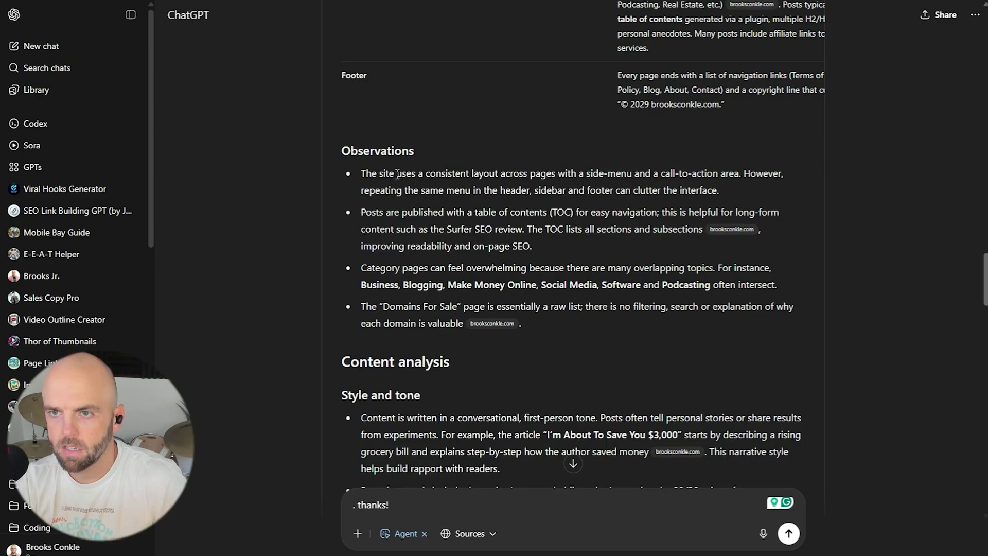
drag(397, 174, 732, 186)
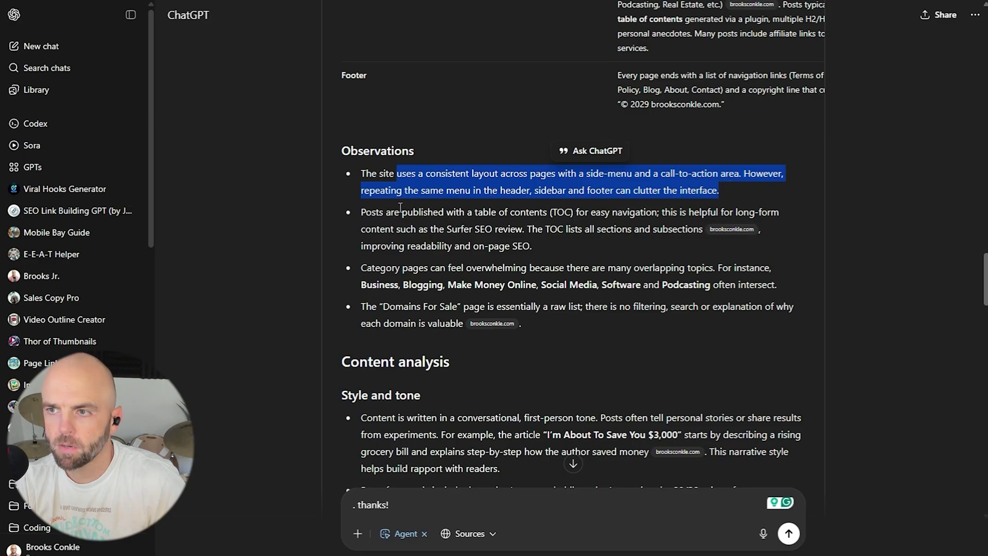
drag(438, 214, 580, 235)
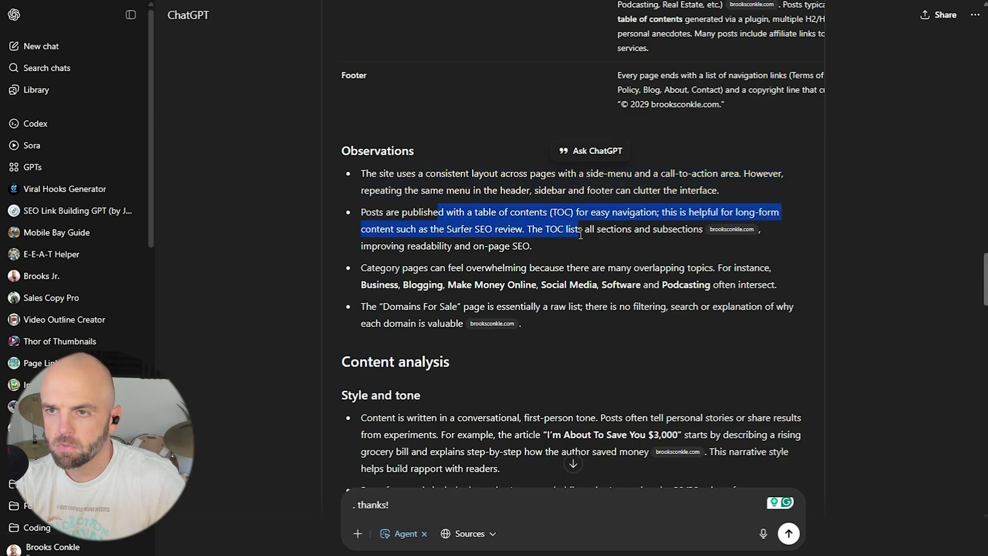
click(581, 235)
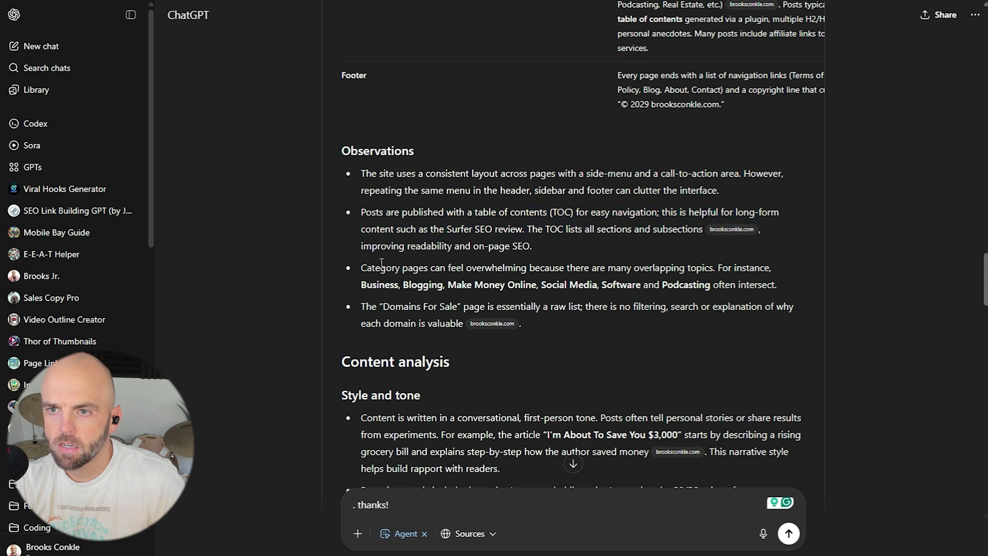
drag(381, 266, 559, 273)
click(496, 275)
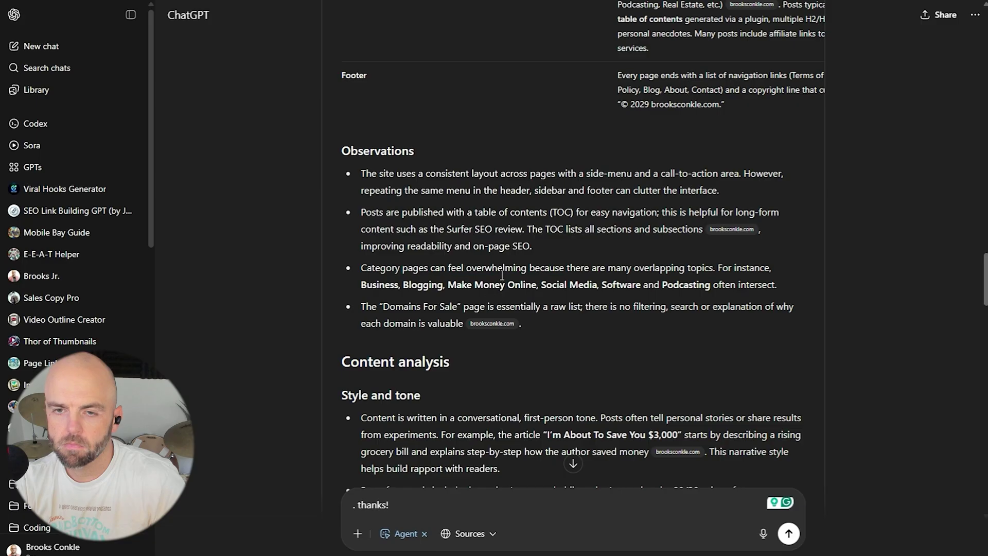
drag(466, 270, 680, 284)
click(636, 274)
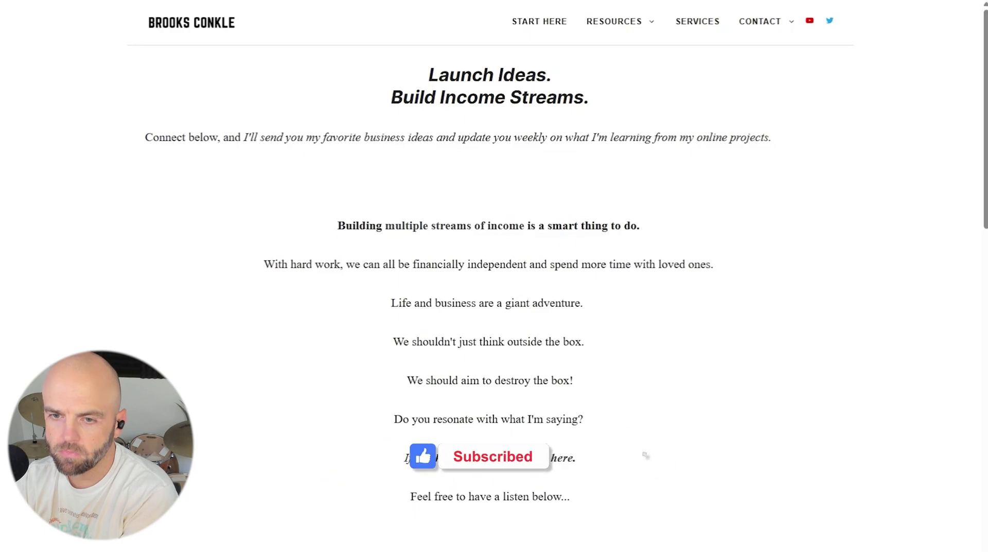
On brooksconkle.com, check the footer, return to the top, and open Resources > Tool List.
mouse_move(628, 23)
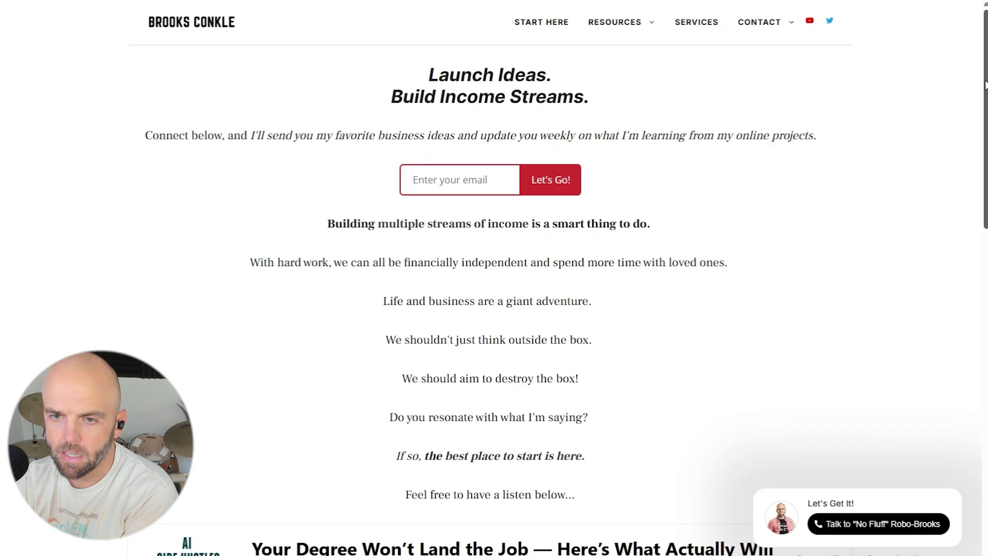
scroll(494, 278, down, 12)
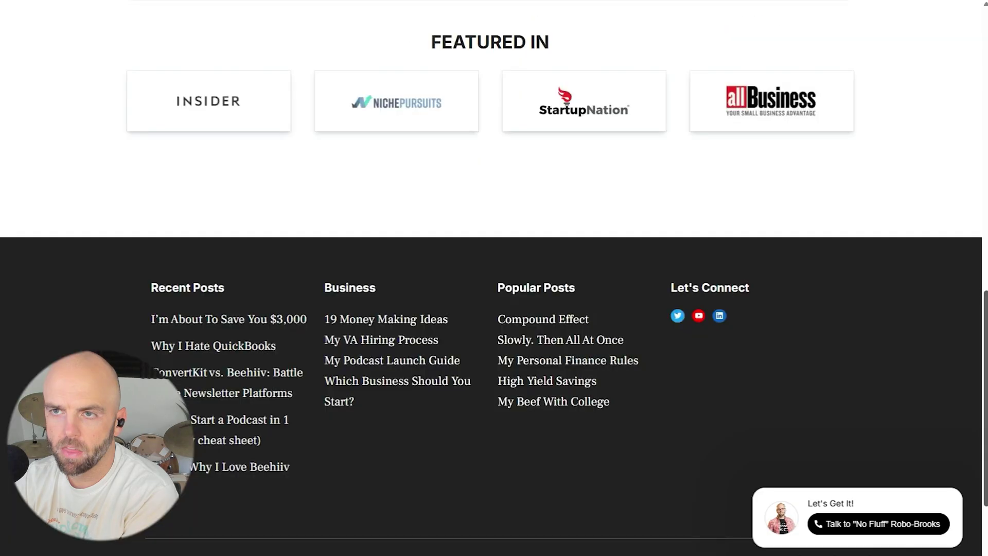
key(Home)
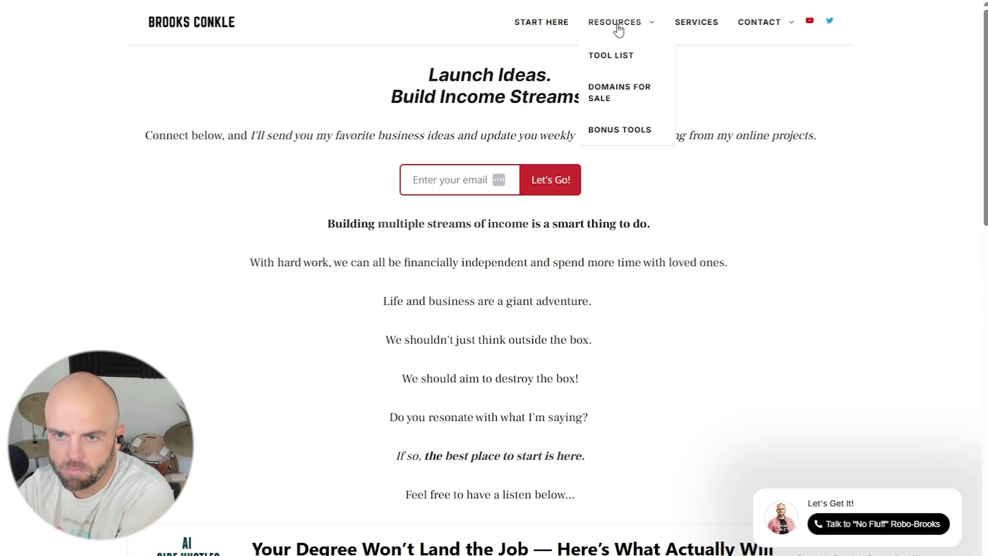
click(615, 54)
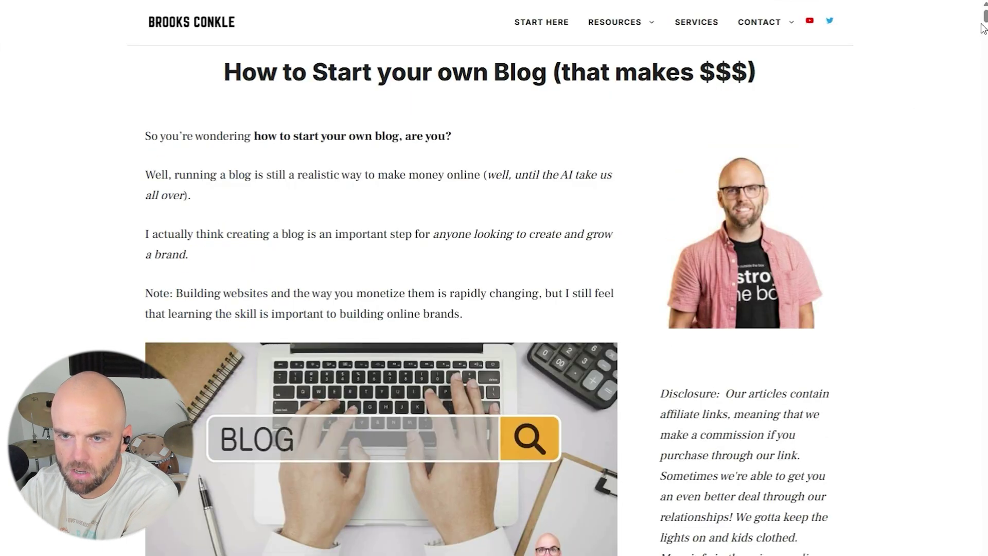
drag(985, 16, 985, 517)
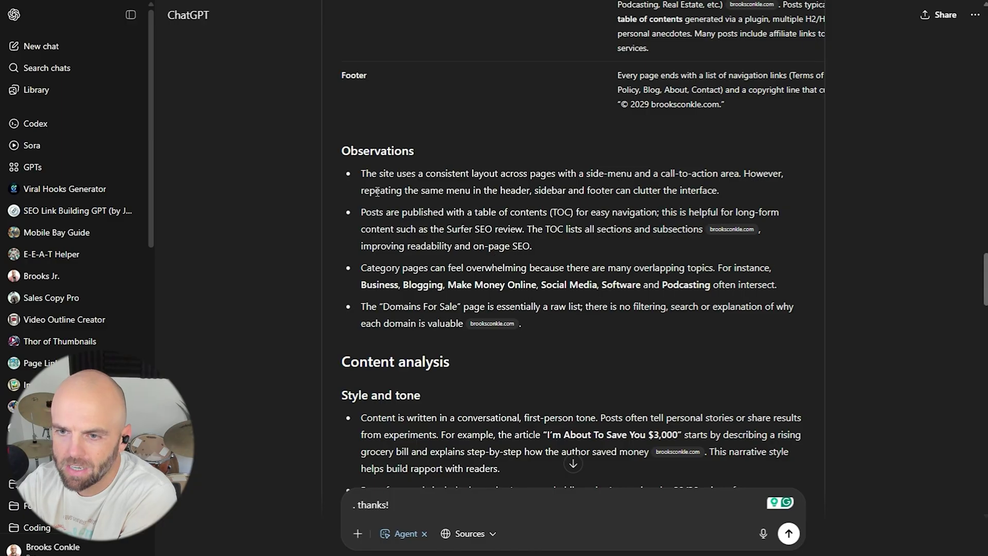
Highlight the table of contents, overlapping categories and Domains For Sale observations.
drag(397, 213, 586, 241)
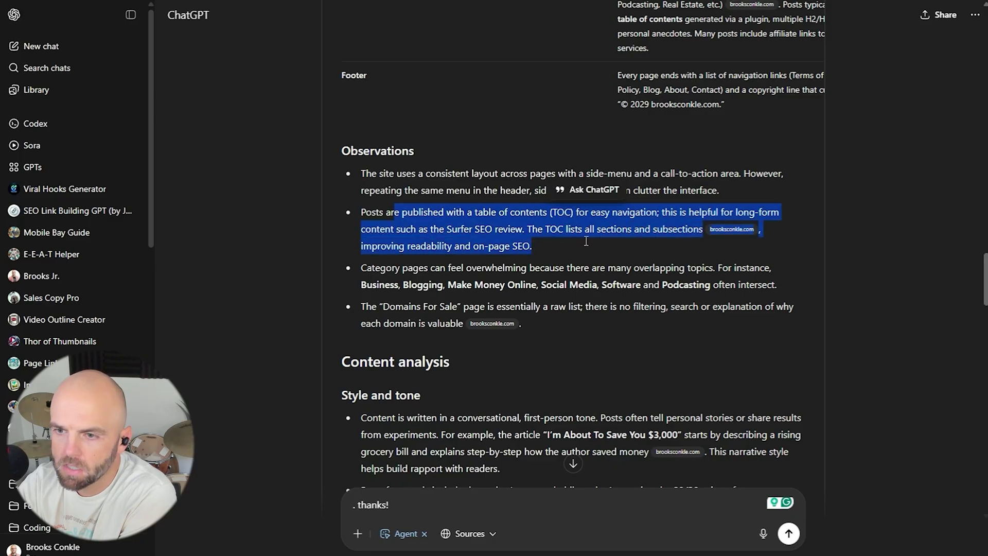
drag(413, 268, 780, 290)
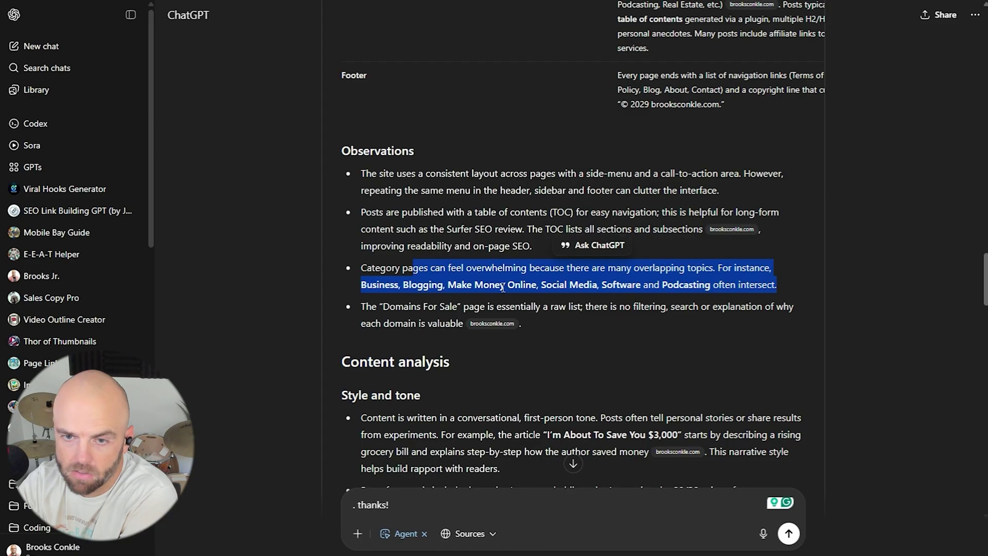
drag(417, 307, 634, 320)
click(597, 308)
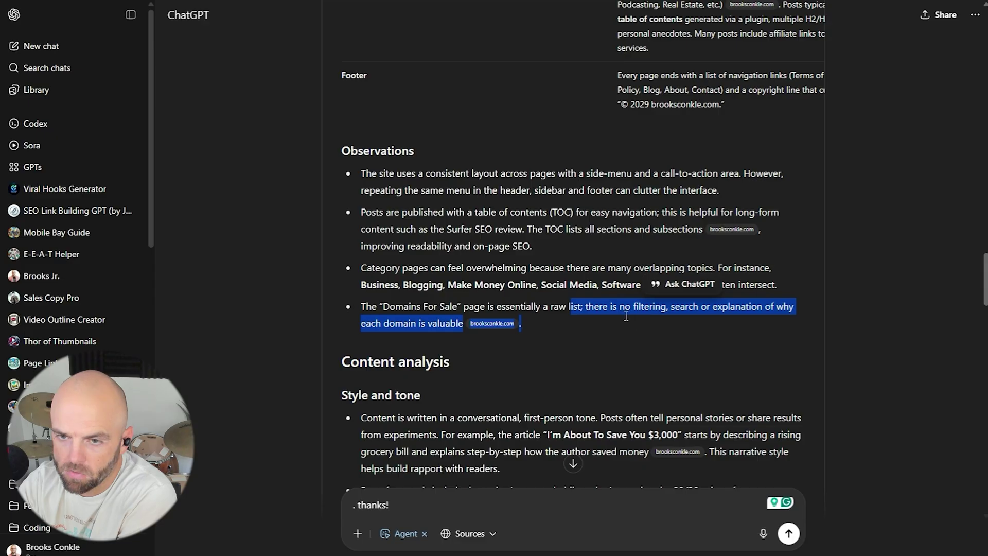
click(626, 316)
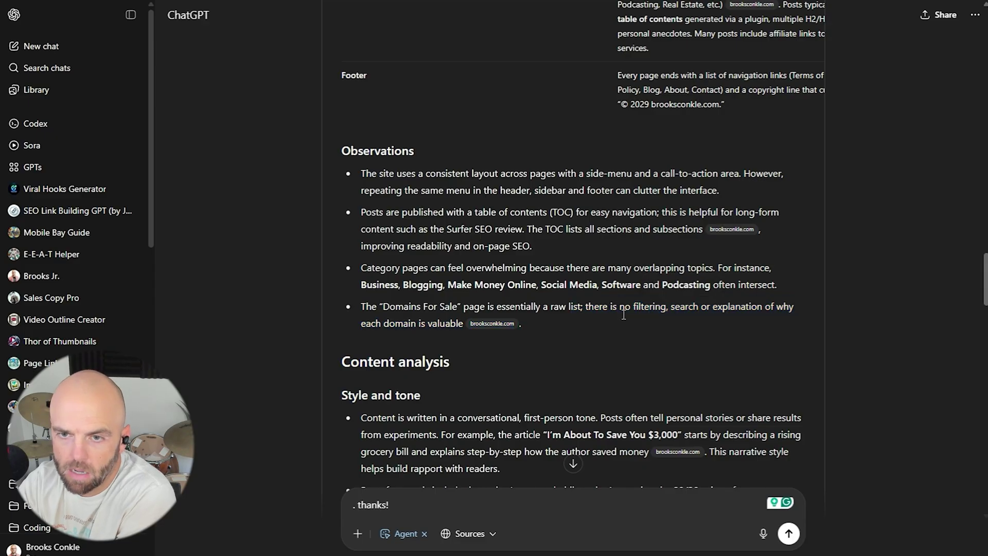
Review the bullets on conversational tone and personal philosophy.
scroll(534, 227, down, 5)
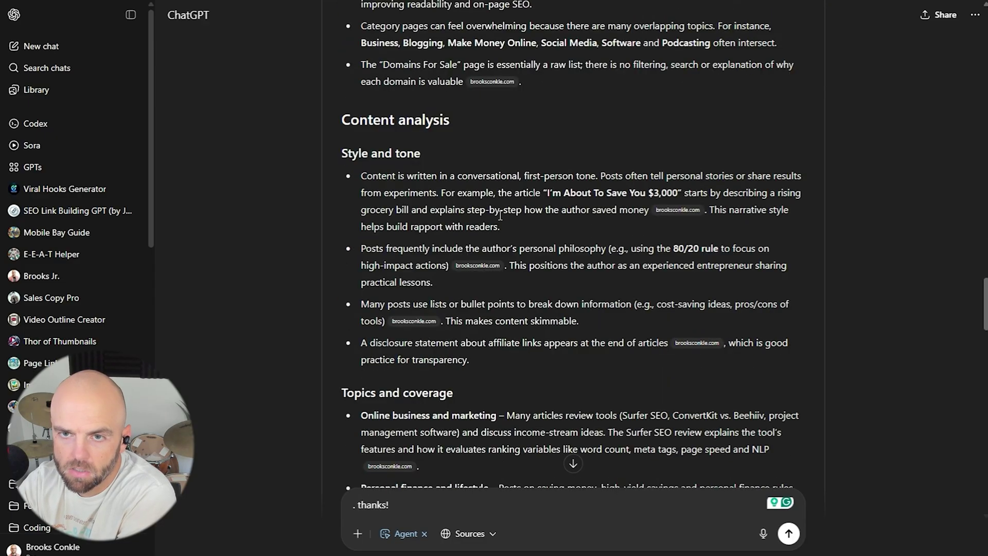
drag(486, 180, 512, 228)
drag(397, 248, 439, 281)
click(580, 279)
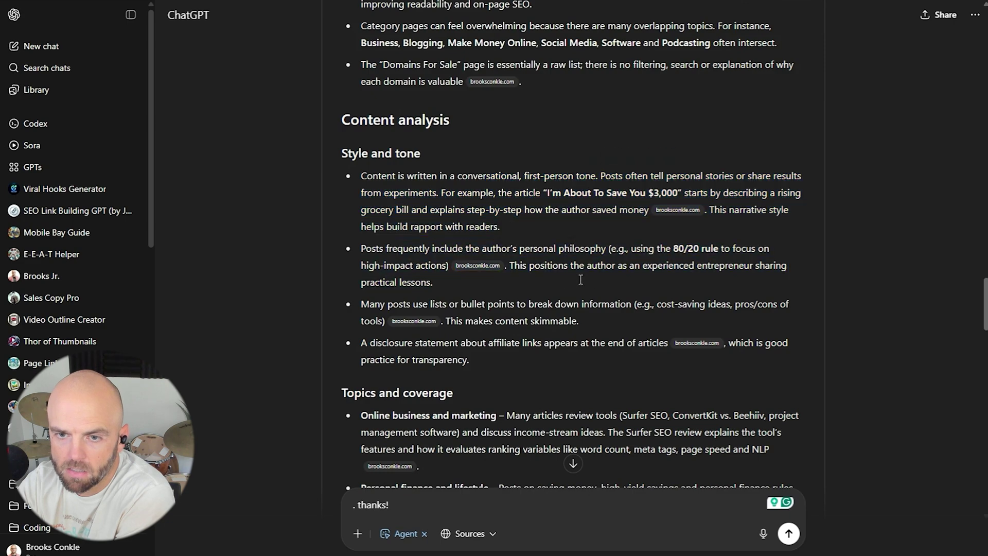
Read the Keyword targeting paragraph and continue down to the Recommendations list.
scroll(417, 289, down, 1)
scroll(417, 289, down, 4)
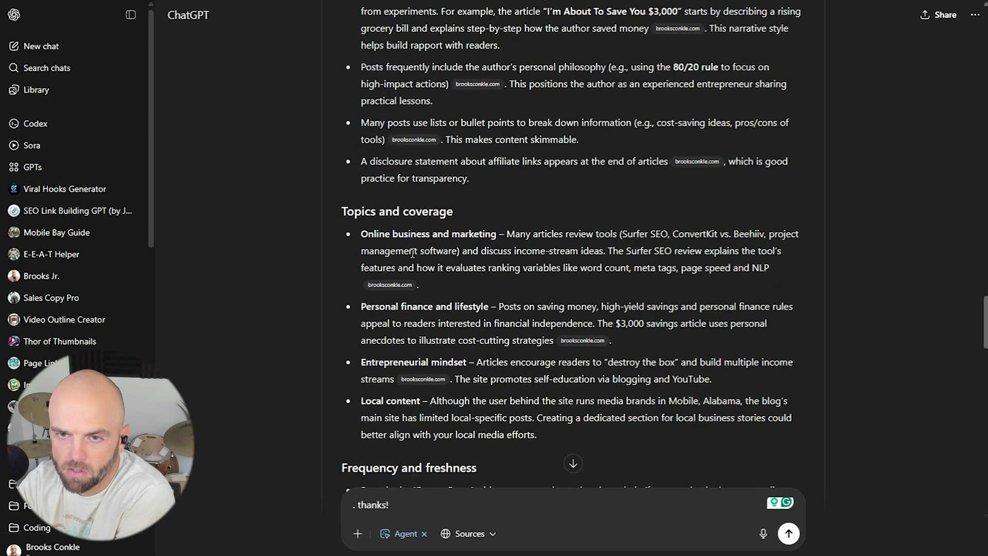
scroll(413, 252, down, 10)
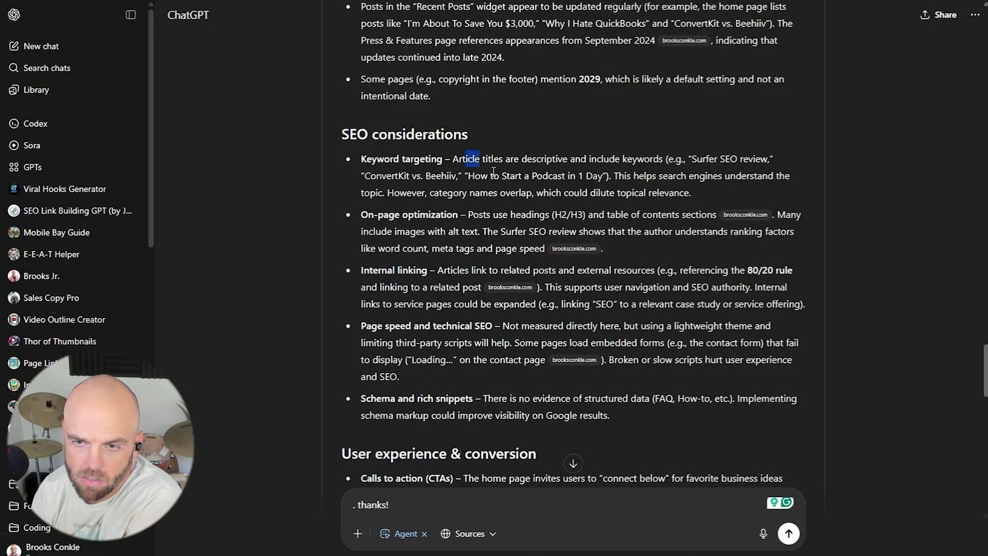
triple_click(467, 159)
click(411, 233)
scroll(412, 233, down, 1)
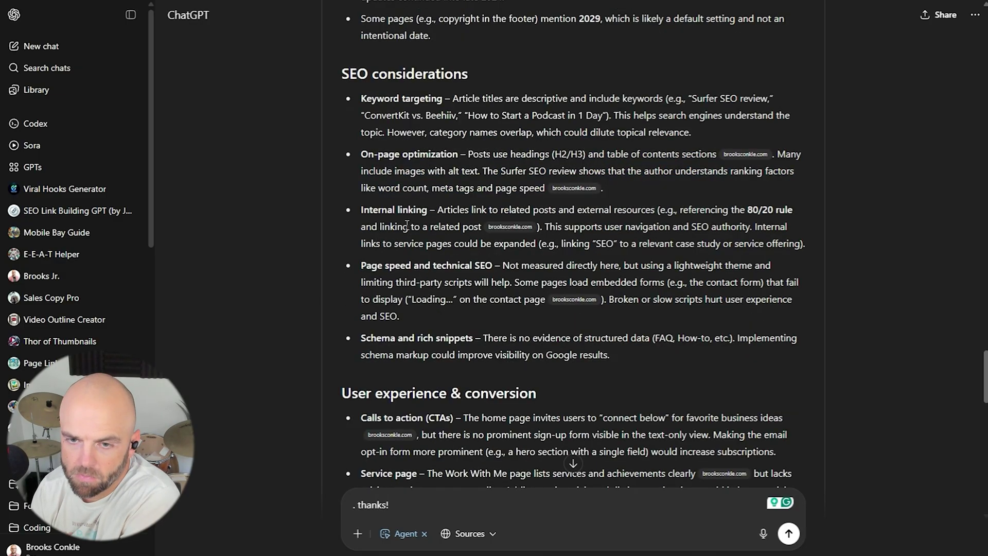
scroll(407, 225, down, 10)
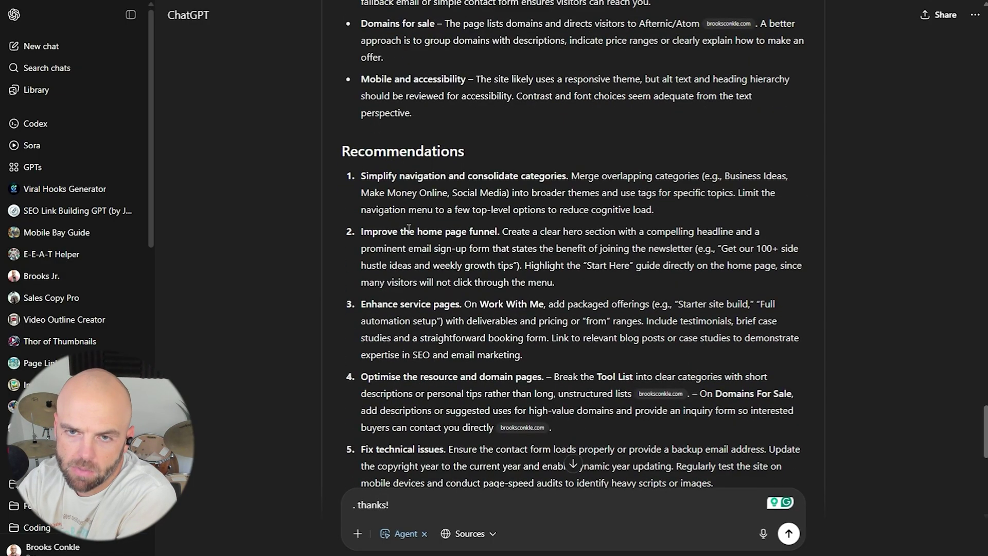
scroll(408, 228, down, 2)
Scroll through the report's remaining recommendations.
scroll(331, 208, up, 1)
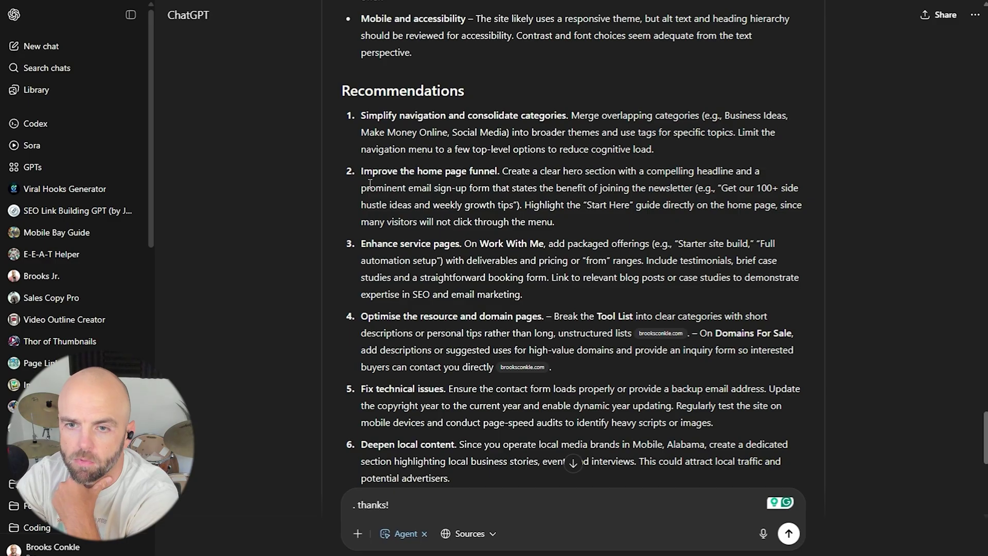
scroll(412, 203, down, 2)
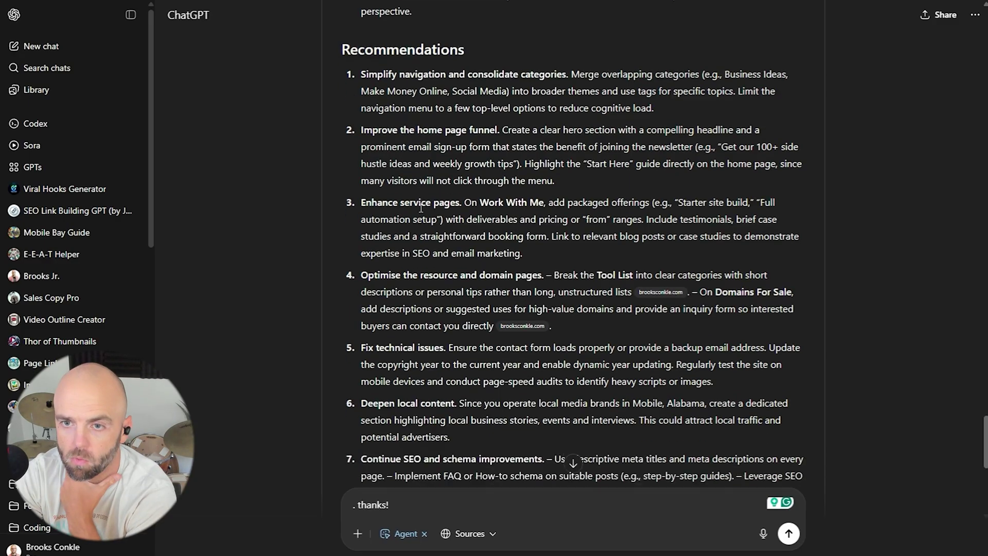
scroll(421, 208, down, 5)
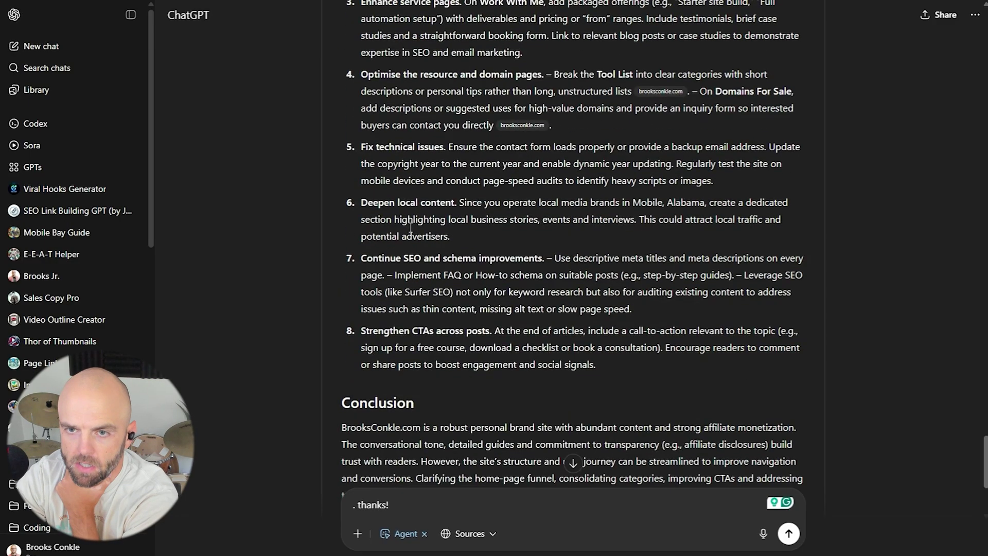
scroll(416, 225, up, 1)
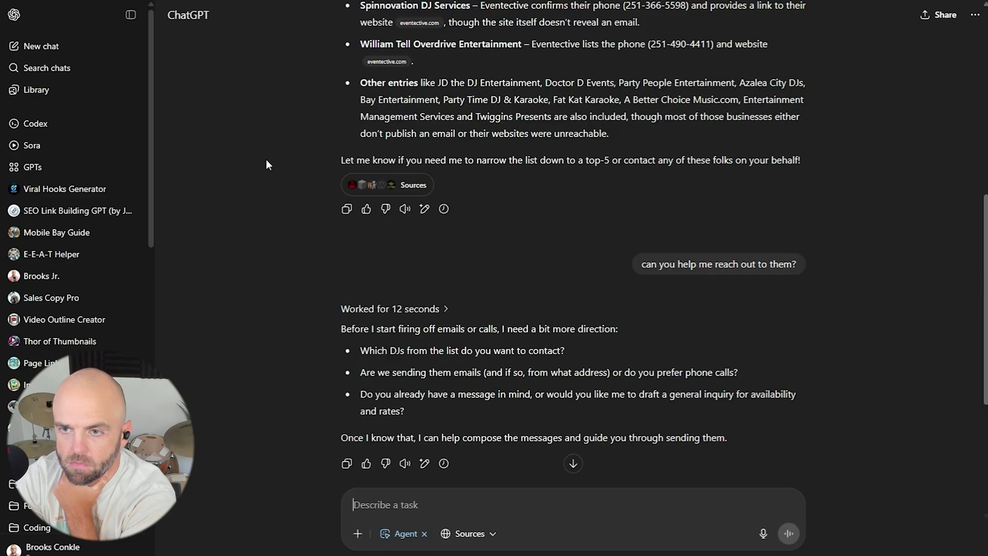
scroll(309, 160, down, 4)
Highlight the agent's questions about emails versus calls and which DJs to contact.
drag(419, 150, 495, 150)
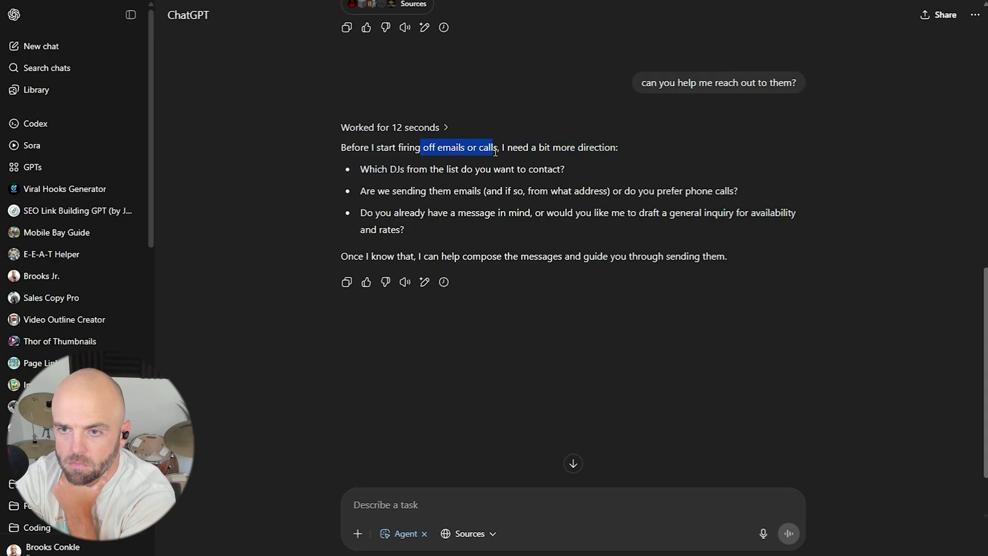
click(383, 180)
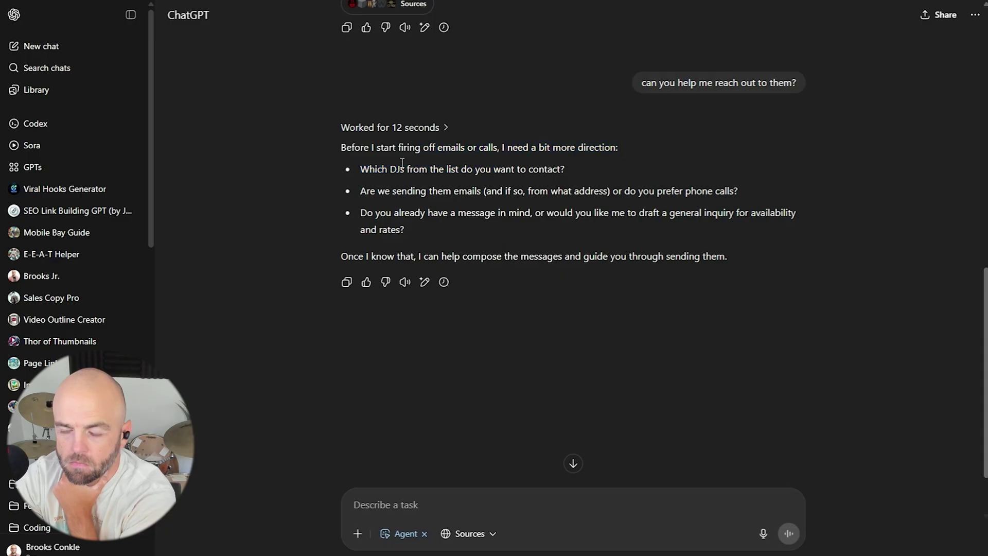
drag(400, 168, 529, 218)
Reply with the sending email address and a request about silent disco DJ pricing and availability.
click(490, 503)
text(I wa)
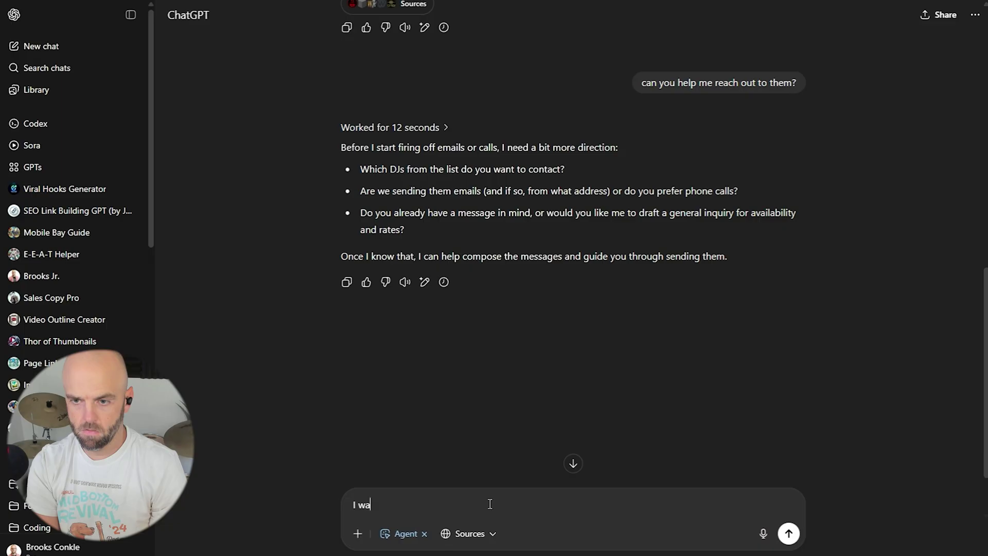
text(nt  to email ffrom)
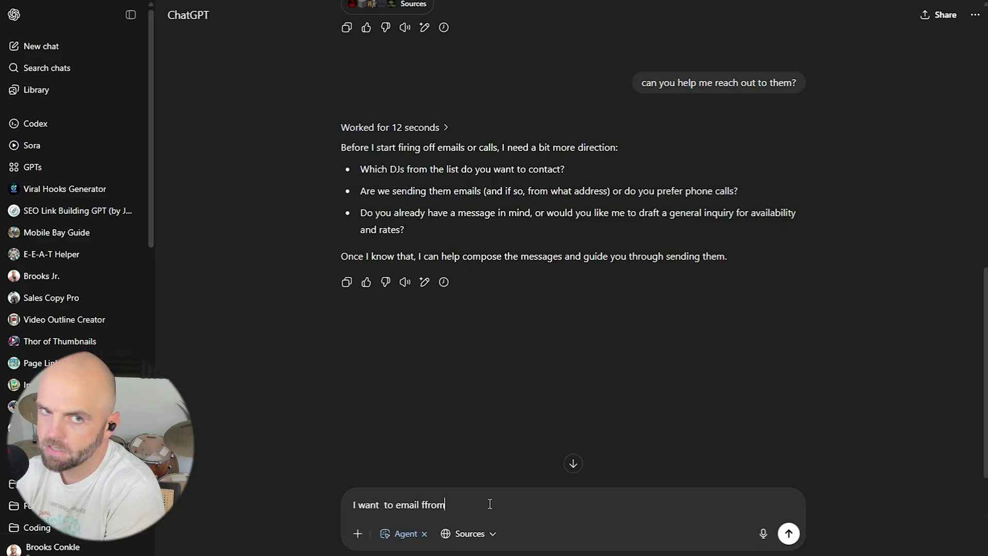
key(BackSpace)
key(BackSpace)
key(BackSpace)
key(BackSpace)
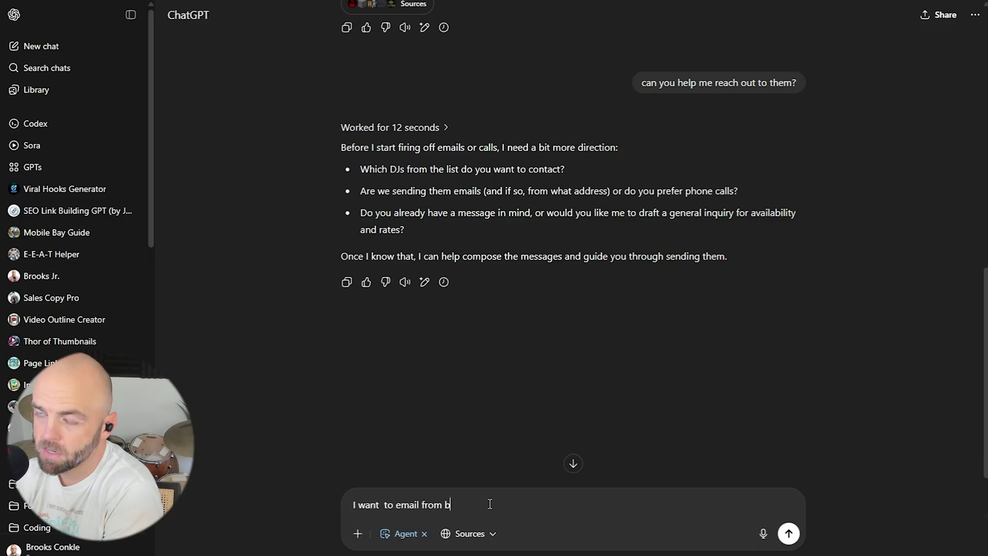
key(shift+Return)
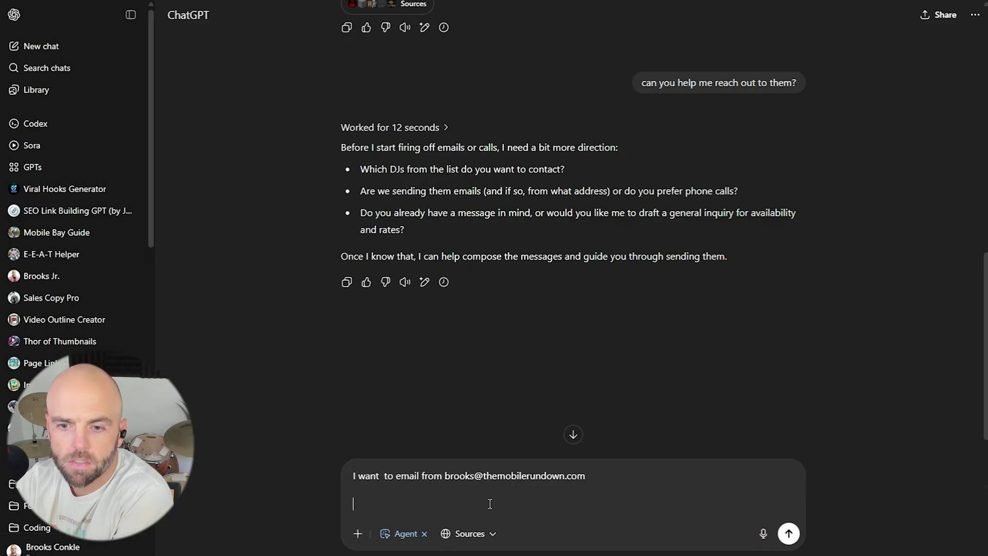
text(the message I want to send)
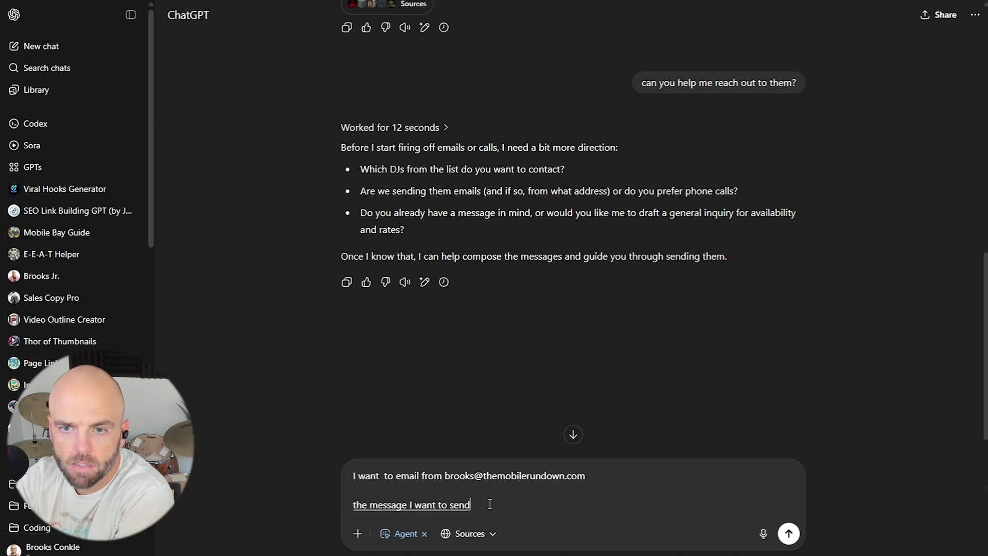
text( to them is that i'm looking to hire deejays)
text( for my silent disco events)
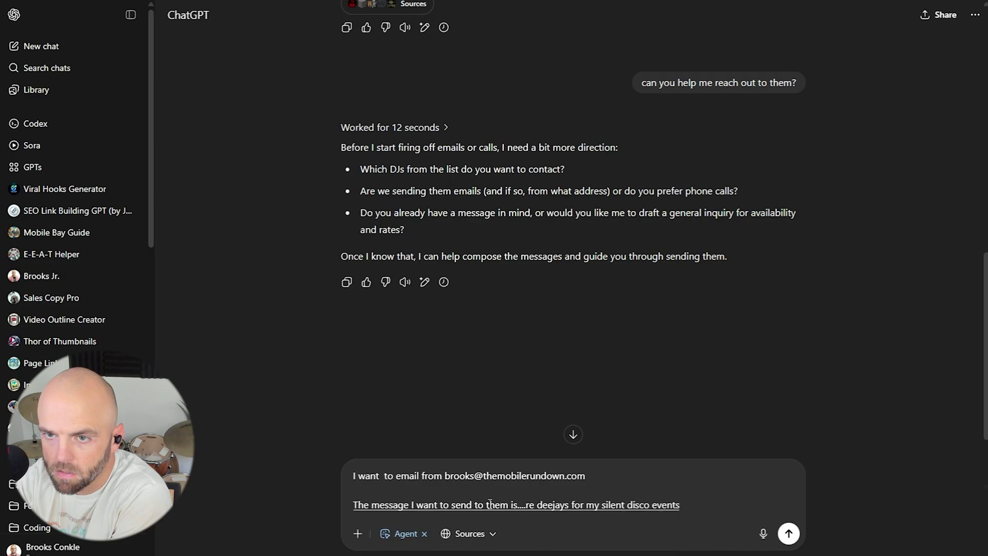
text( and want to speak with them about their pricing)
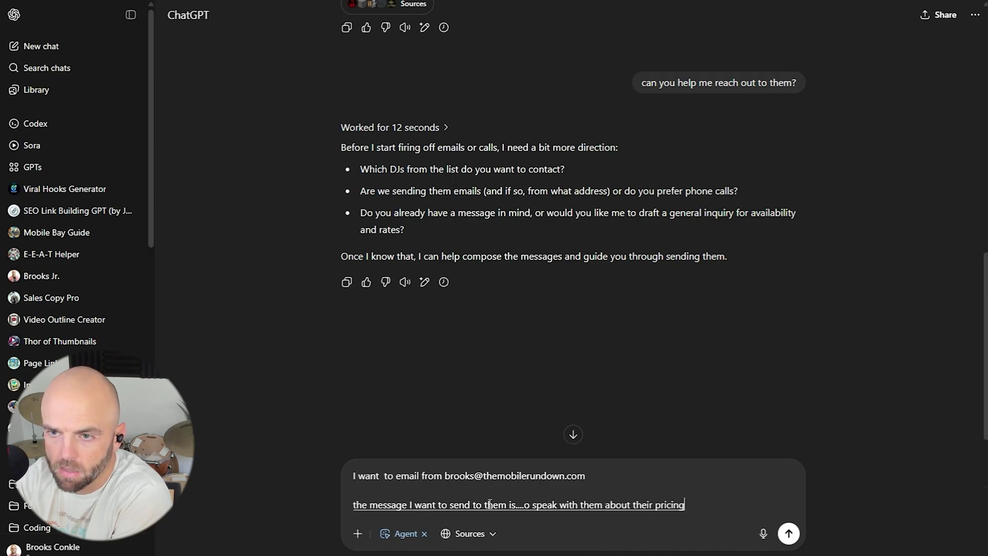
key(Return)
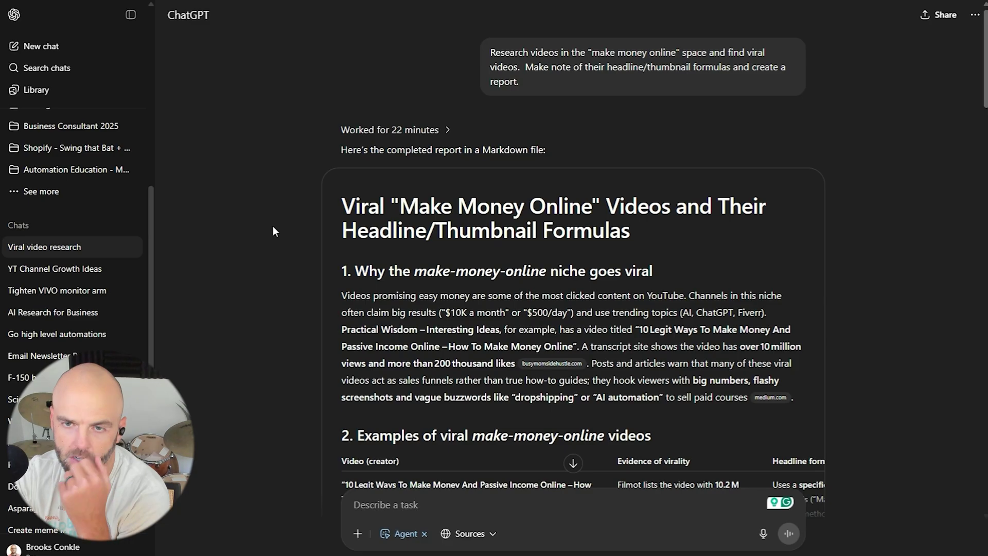
Skim the viral video research report and highlight its headline formulas section heading.
scroll(275, 226, down, 3)
scroll(278, 227, down, 5)
scroll(292, 218, up, 4)
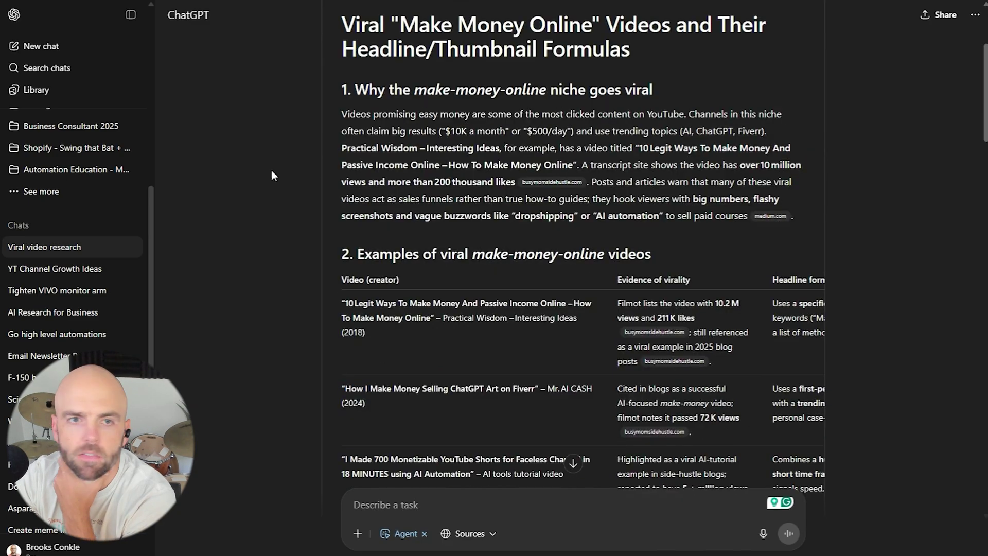
scroll(271, 169, down, 5)
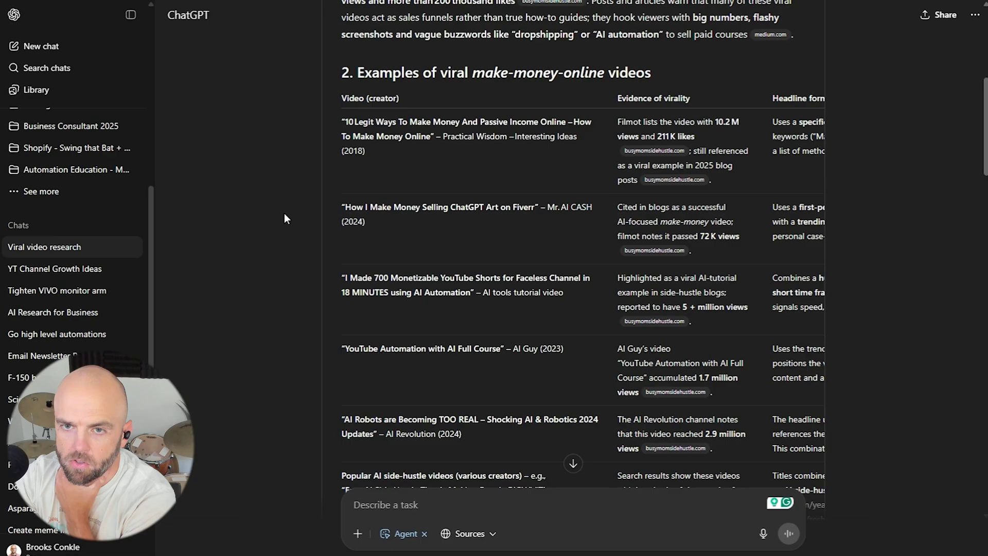
scroll(378, 277, down, 5)
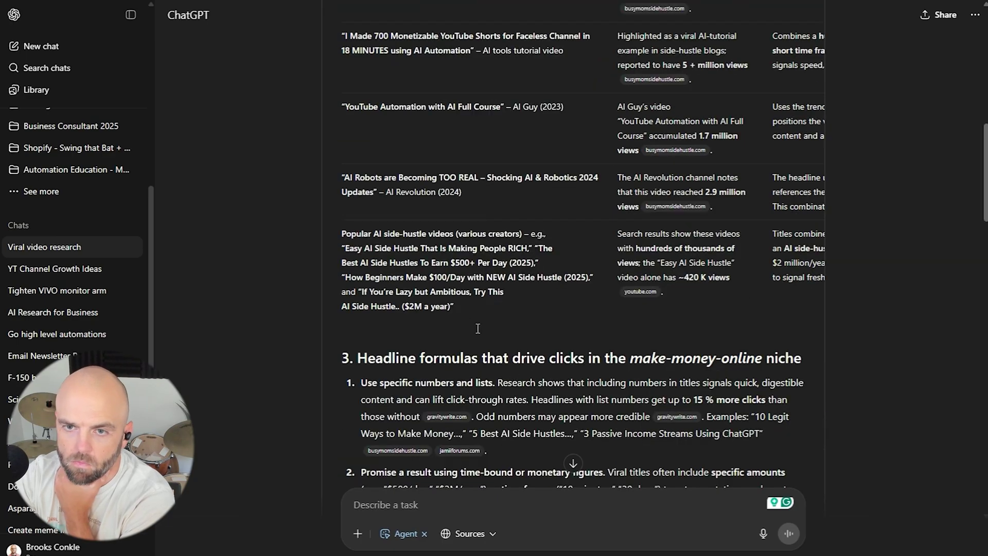
scroll(478, 328, down, 2)
scroll(453, 361, up, 5)
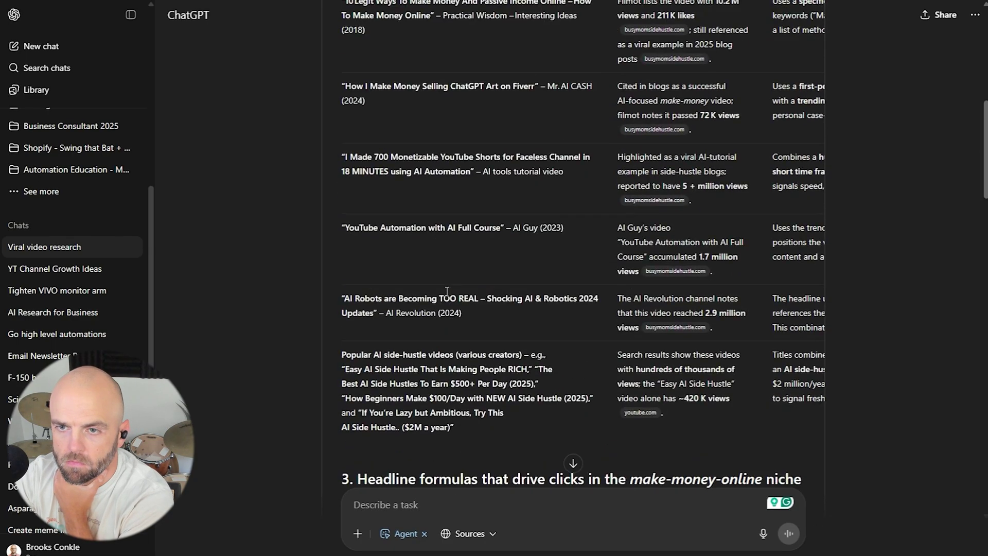
scroll(335, 226, down, 7)
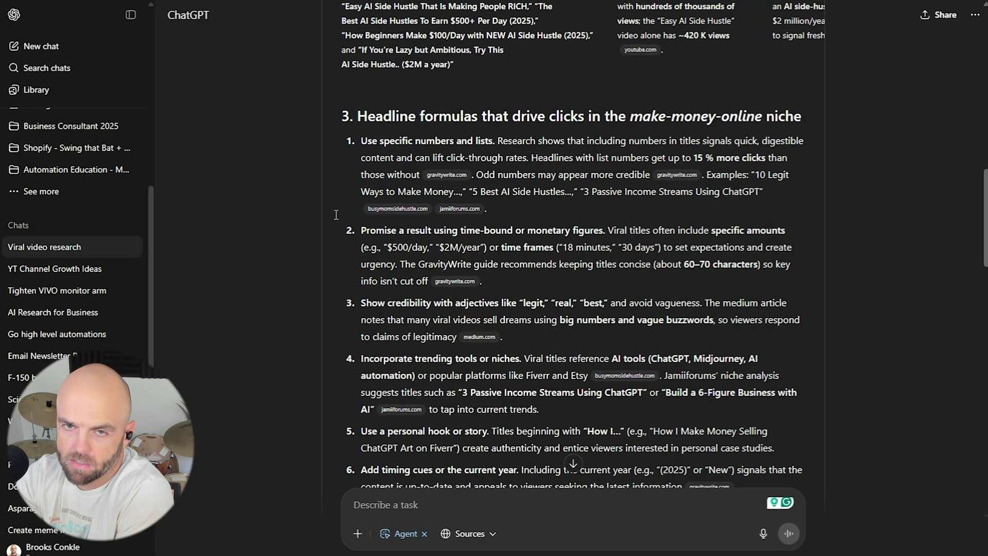
drag(408, 116, 542, 120)
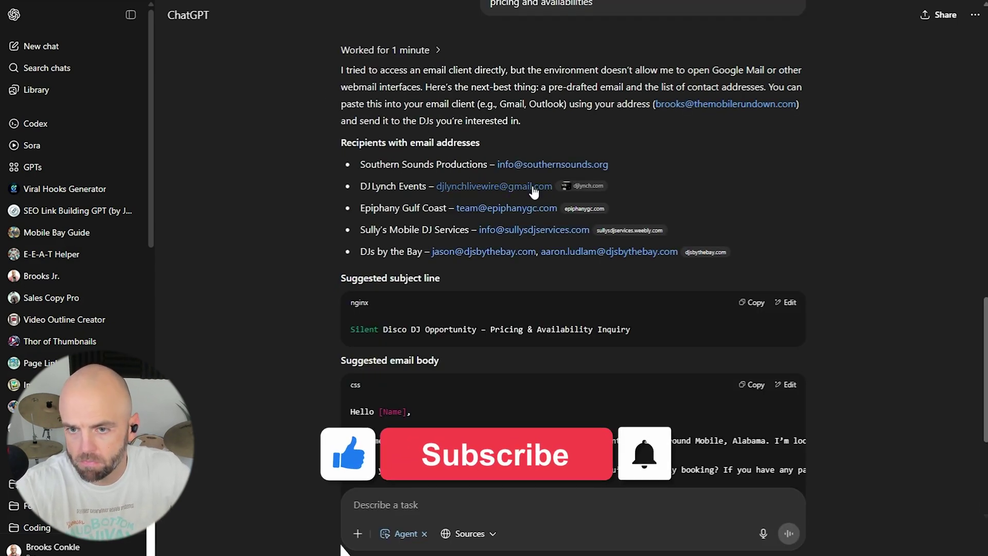
Scroll down the viral-video research report through its AI and automation trends to the five takeaways and Conclusion.
scroll(417, 305, down, 2)
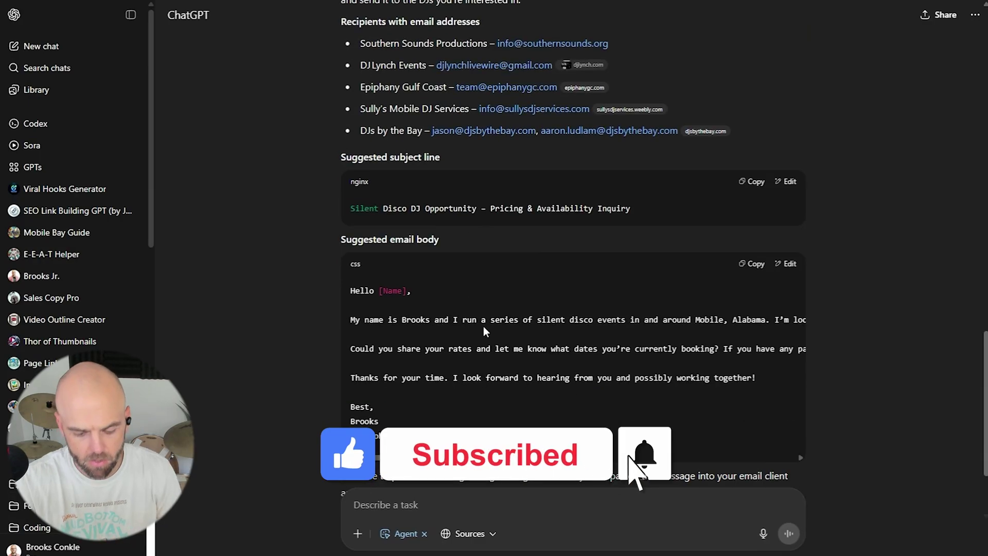
scroll(461, 333, down, 2)
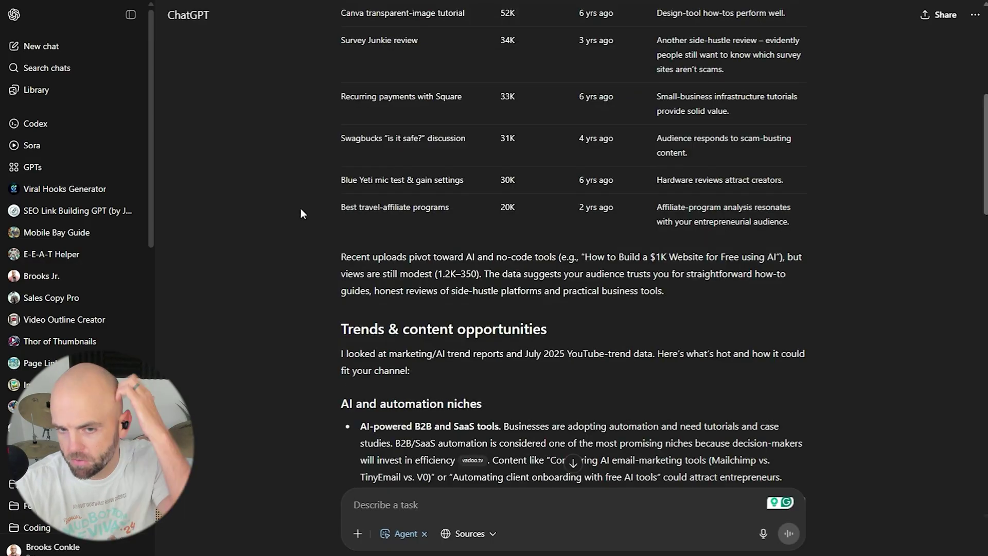
scroll(303, 206, down, 4)
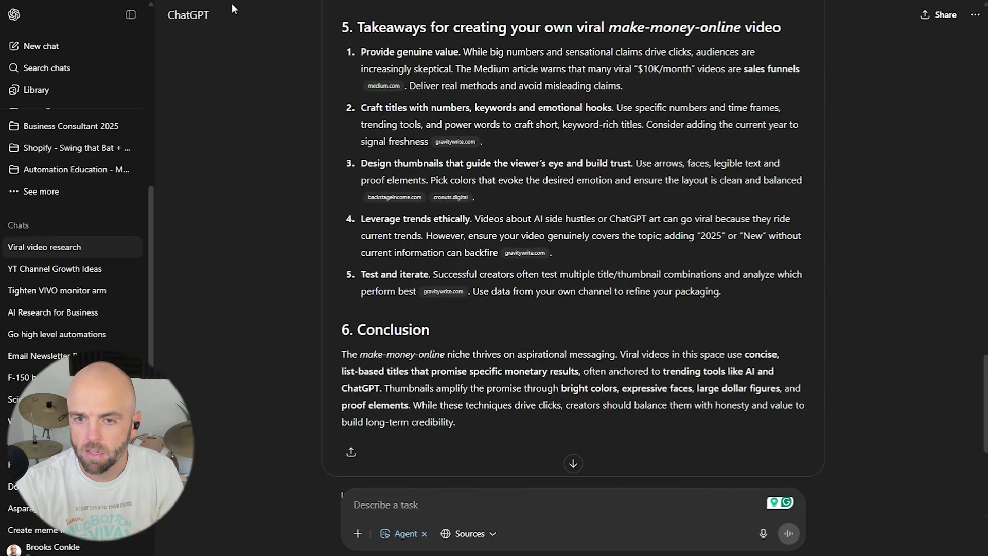
Scroll the BrooksConkle.com website report to show recommendations 2 through 8.
scroll(371, 157, down, 6)
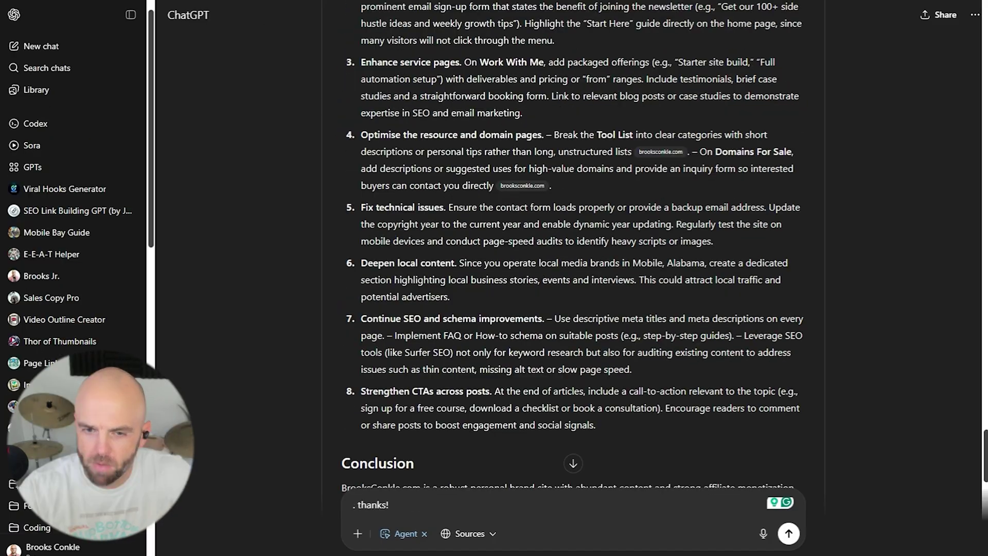
scroll(510, 134, down, 3)
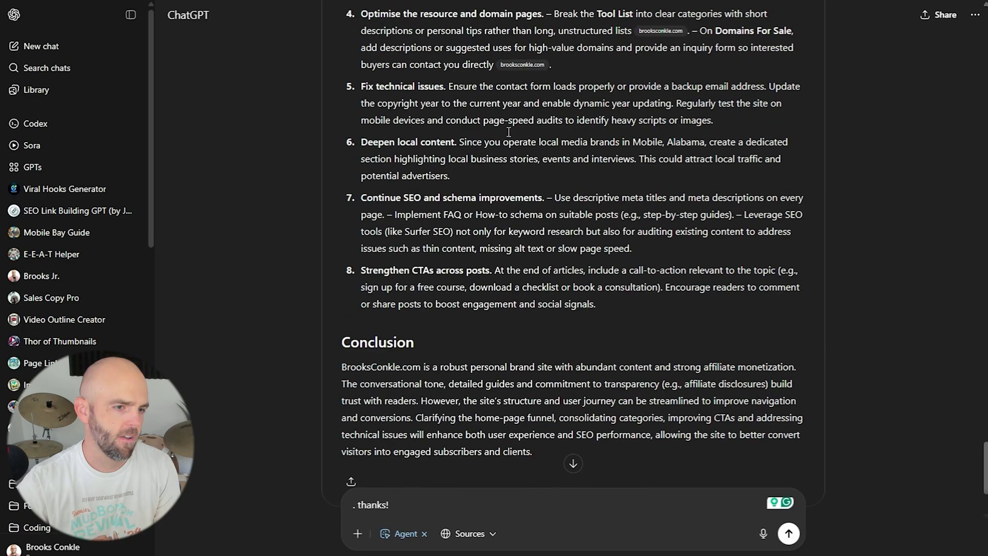
scroll(479, 231, up, 4)
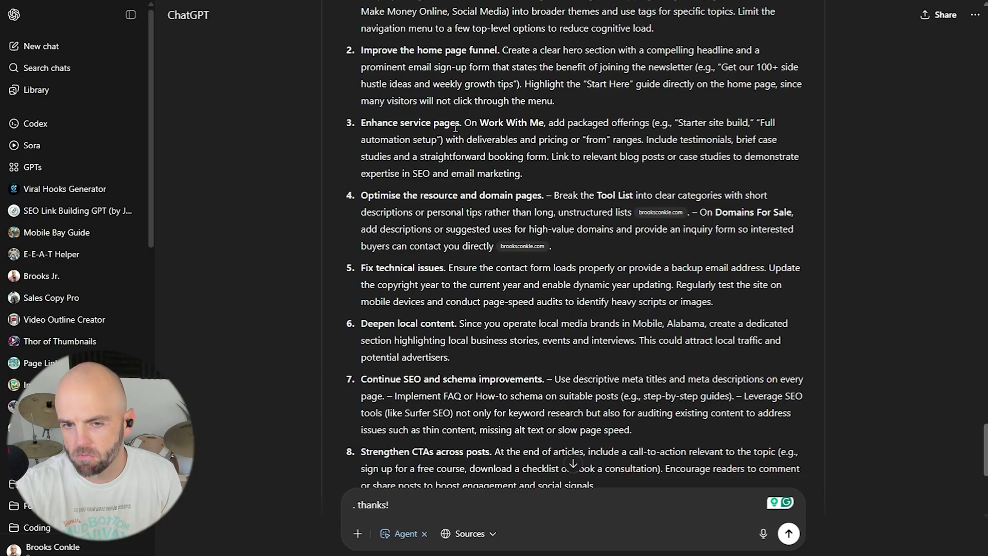